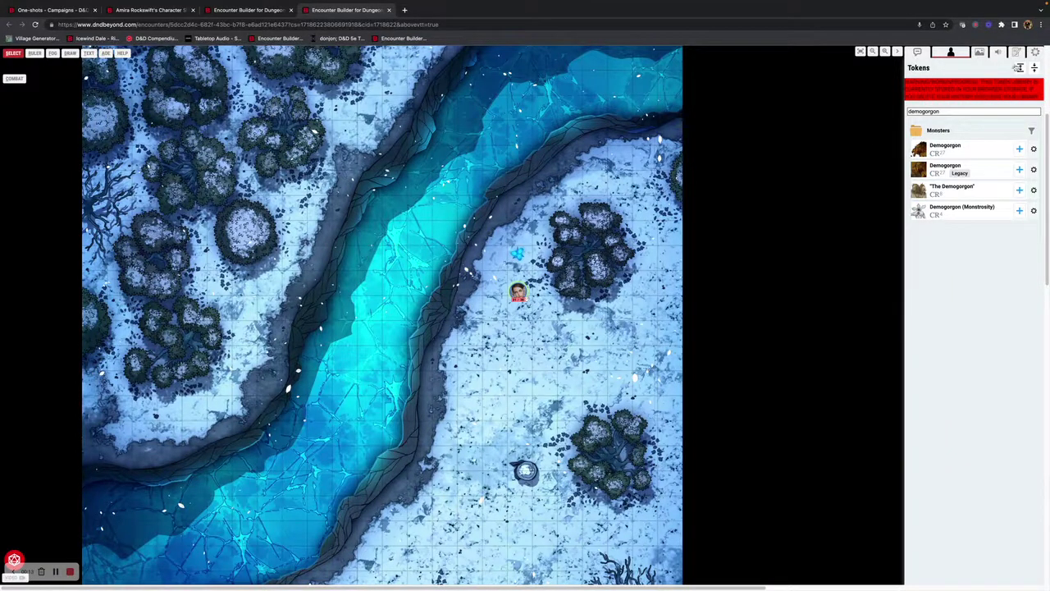
# Place a Demogorgon (Monstrosity) token on the riverbank west of the character token and check it in the player view.
pyautogui.click(1036, 54)
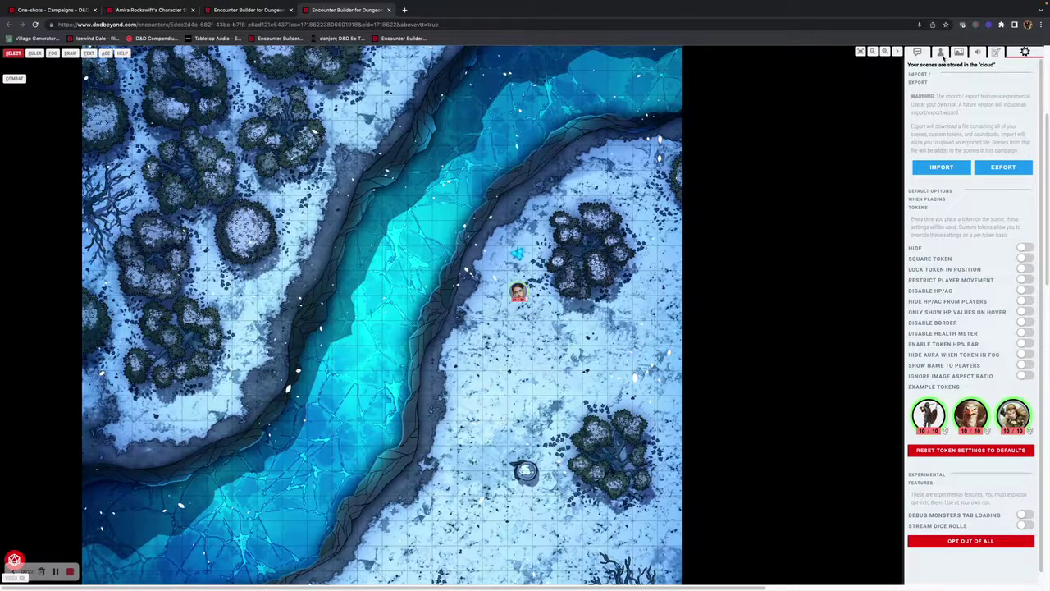
pyautogui.click(941, 53)
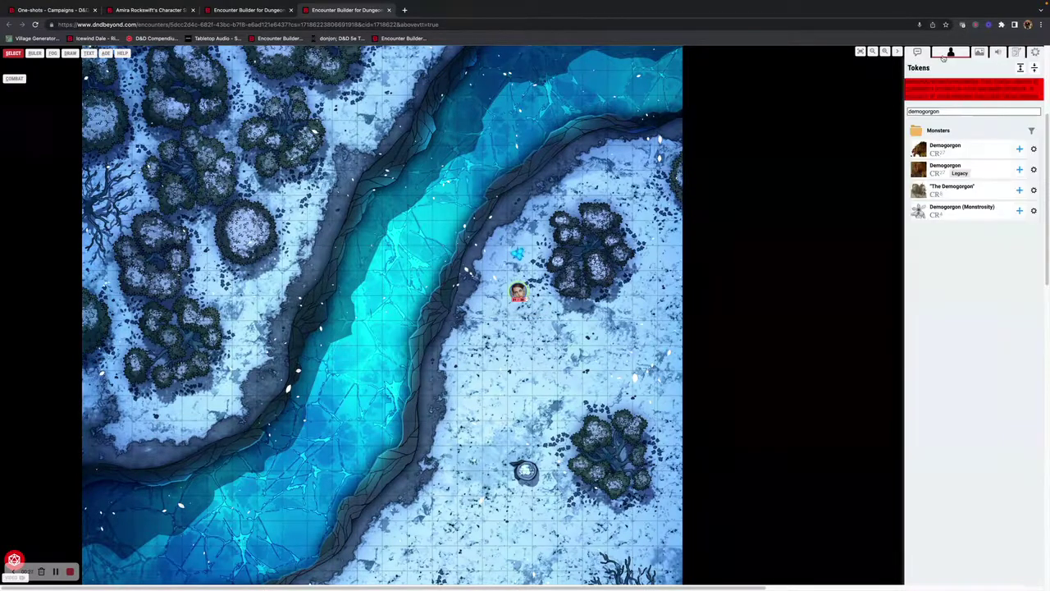
pyautogui.click(1019, 211)
pyautogui.moveTo(532, 326); pyautogui.dragTo(470, 305)
pyautogui.click(147, 10)
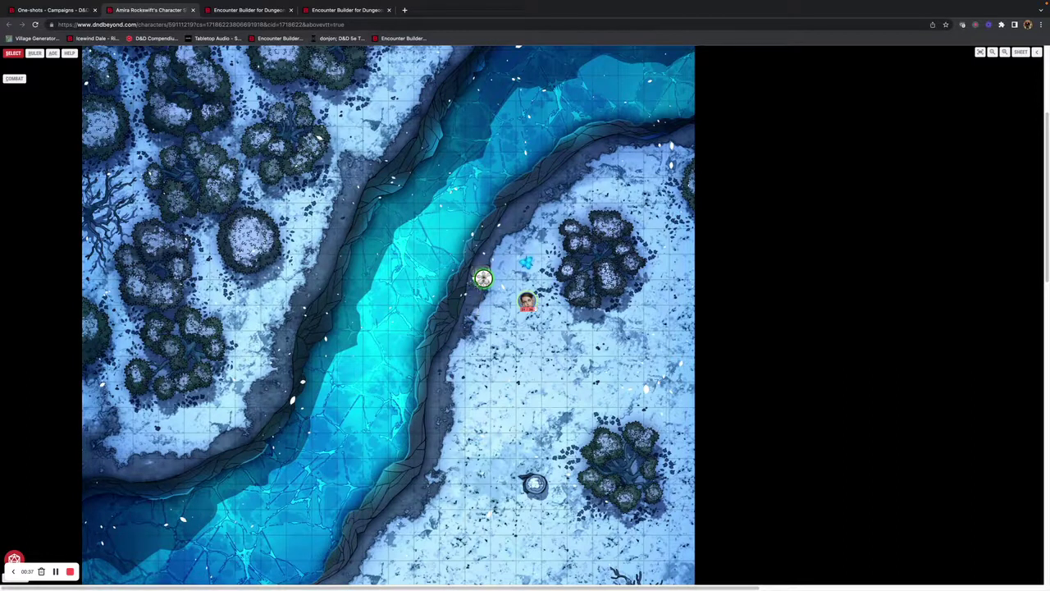
pyautogui.click(350, 17)
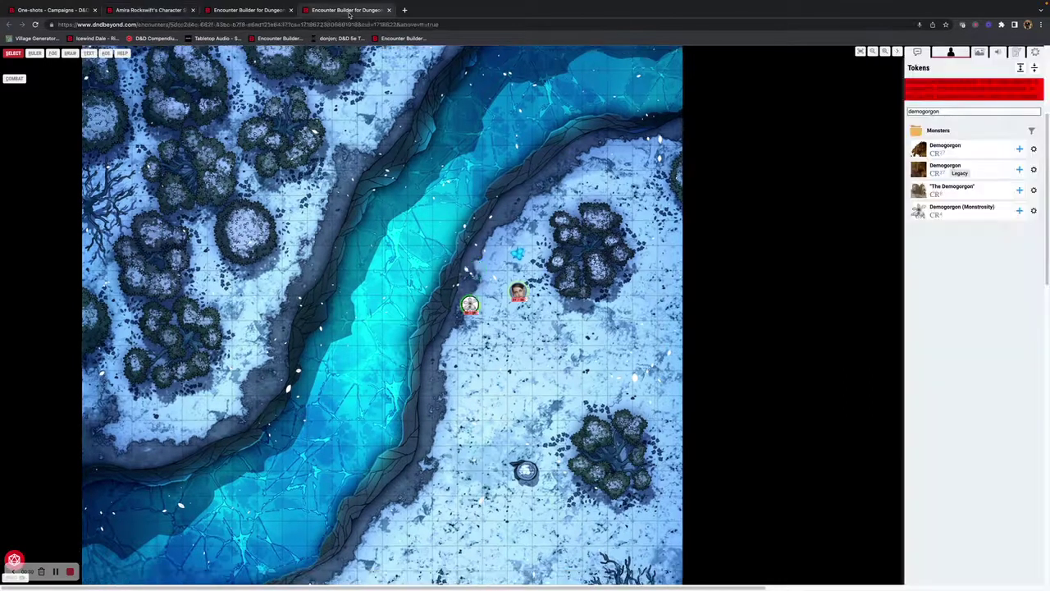
# Enable the Hide default for new tokens, then place a Demogorgon (Monstrosity) east of the character and check the player view.
pyautogui.click(1035, 52)
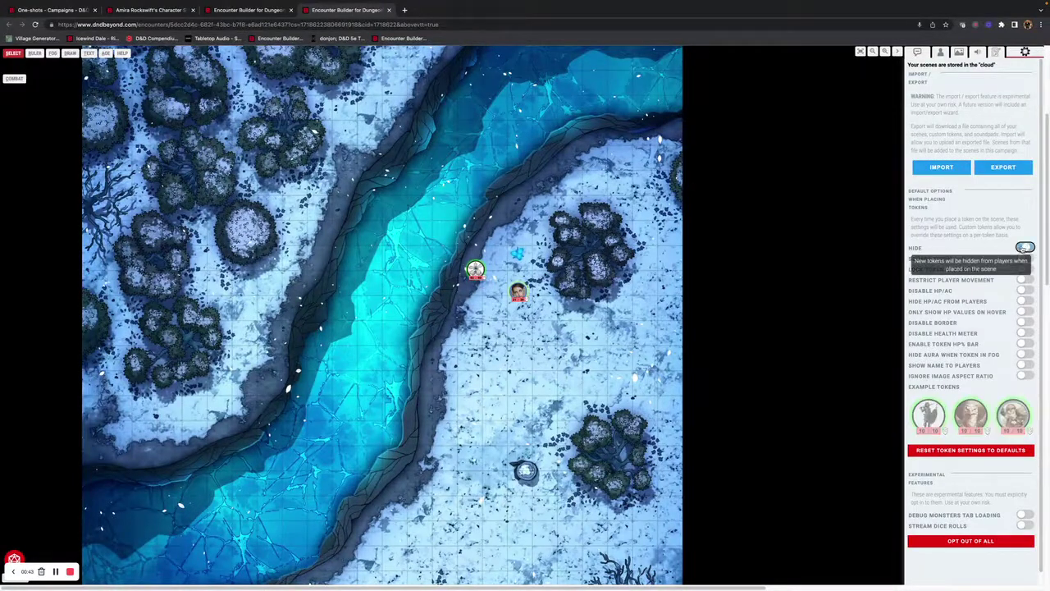
pyautogui.click(1024, 247)
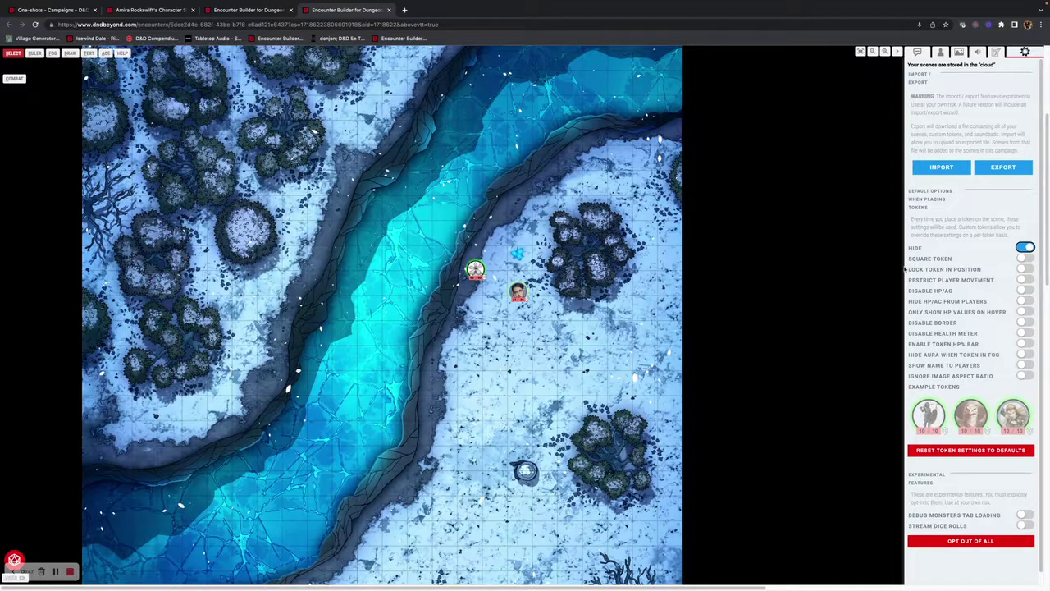
pyautogui.click(943, 53)
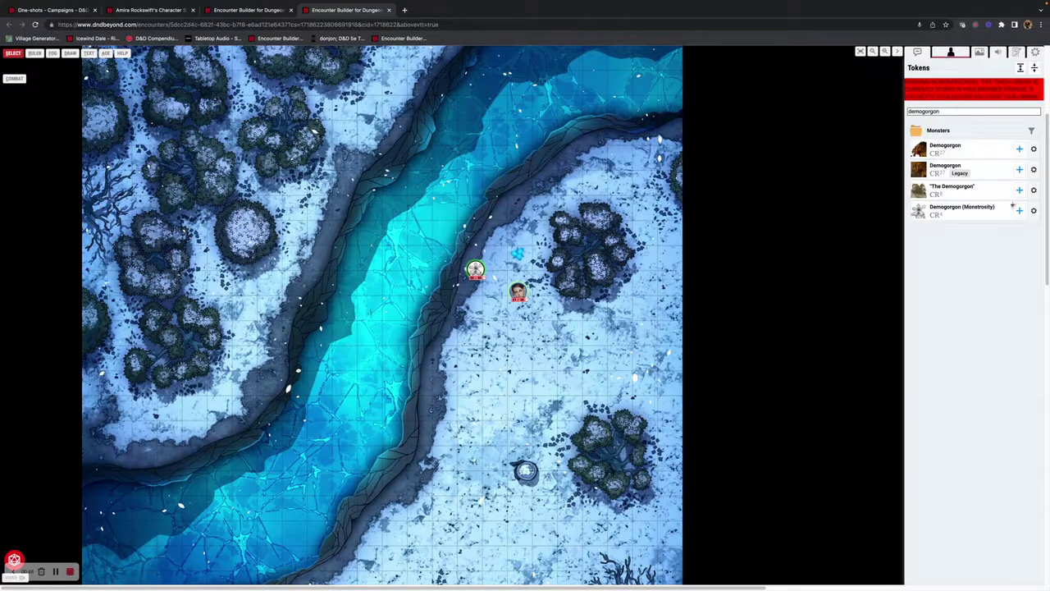
pyautogui.moveTo(1008, 220); pyautogui.dragTo(556, 283)
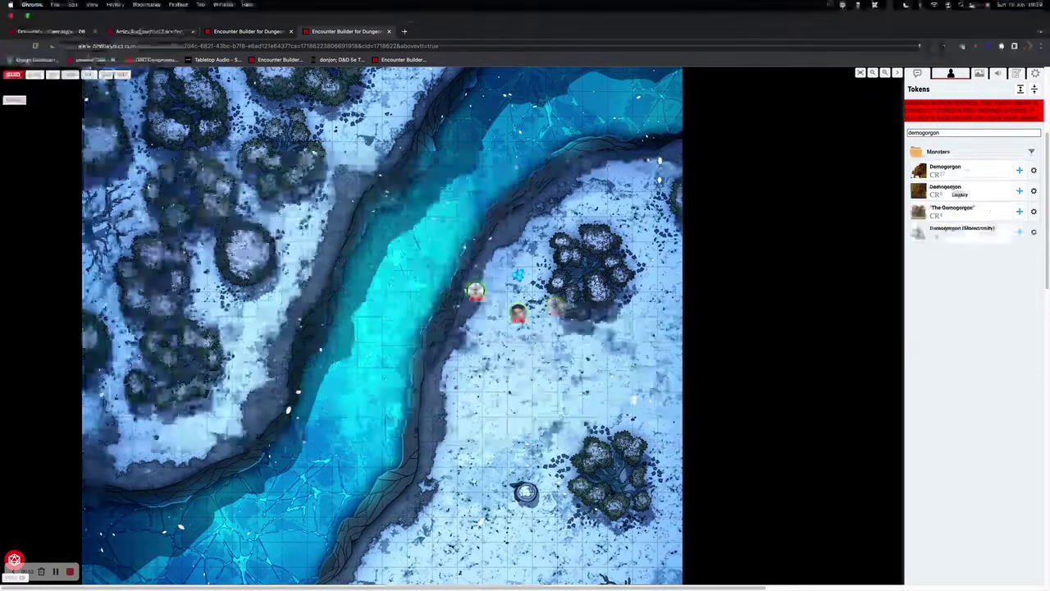
pyautogui.click(161, 10)
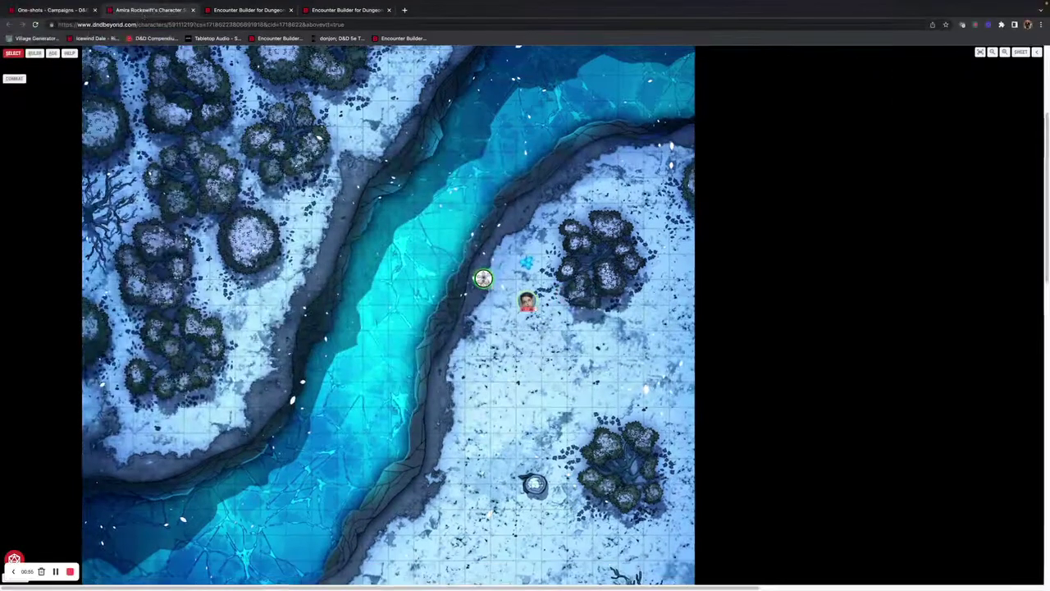
pyautogui.click(345, 10)
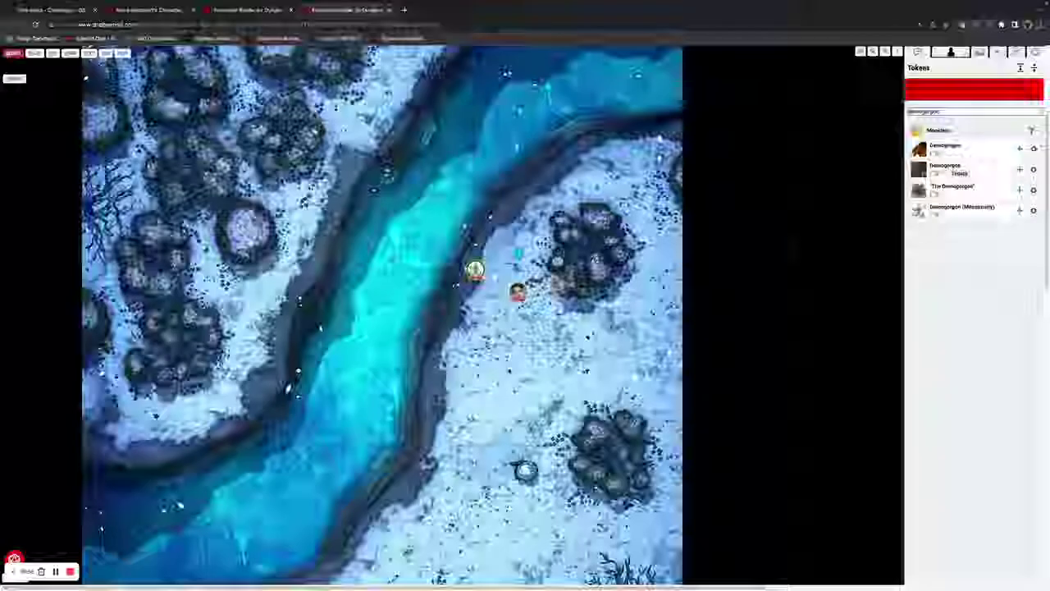
# Turn off the Hide default for new tokens and enable Square Token instead.
pyautogui.click(1035, 52)
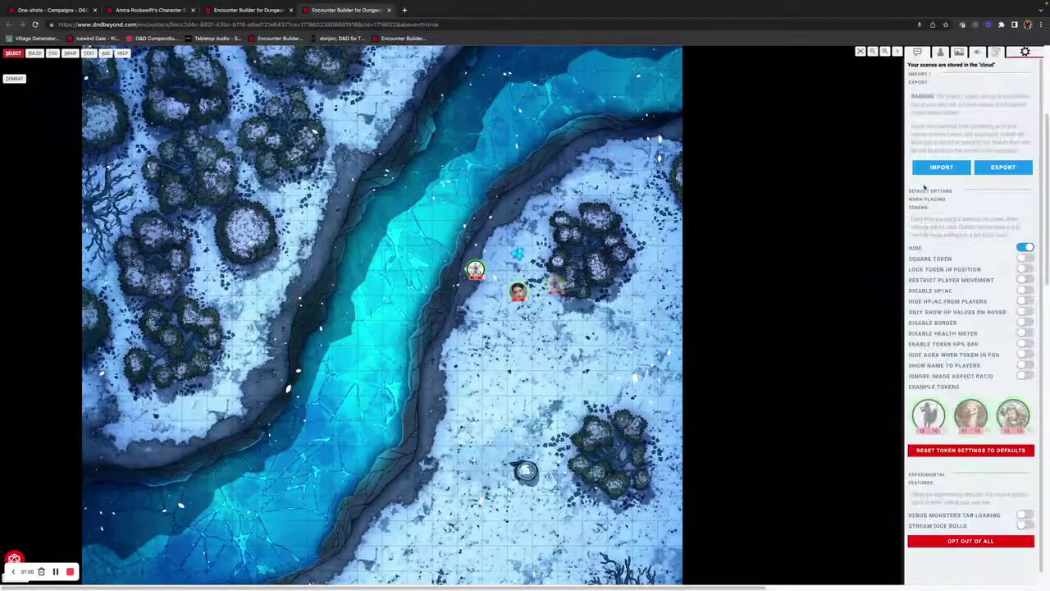
pyautogui.click(1026, 247)
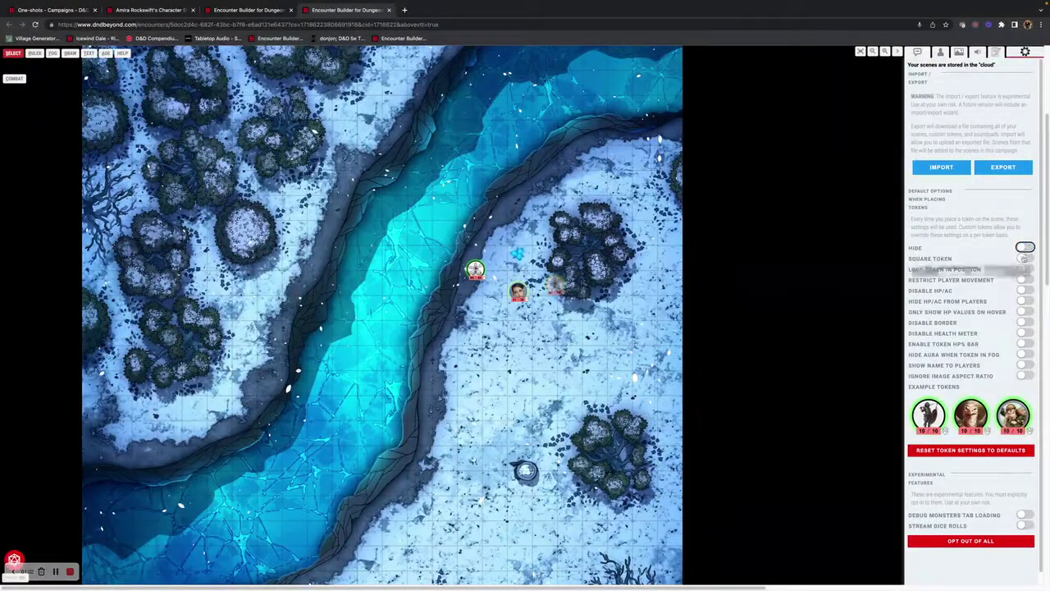
pyautogui.click(1025, 257)
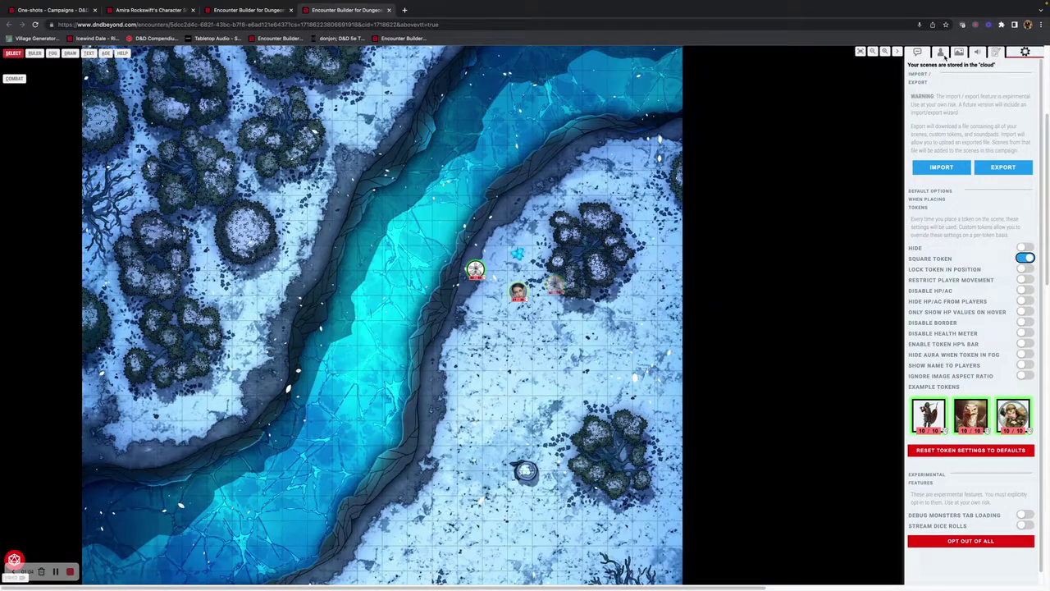
# Place a square Demogorgon (Monstrosity) token on the riverbank below the first one and check it in the player view.
pyautogui.click(942, 53)
pyautogui.click(1020, 210)
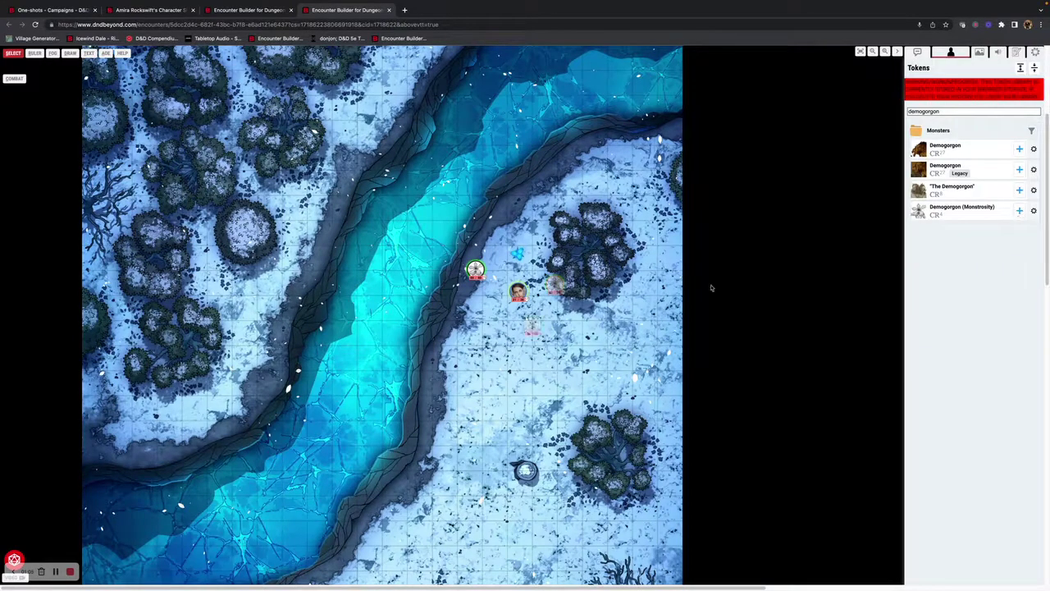
pyautogui.moveTo(532, 325); pyautogui.dragTo(467, 301)
pyautogui.click(150, 11)
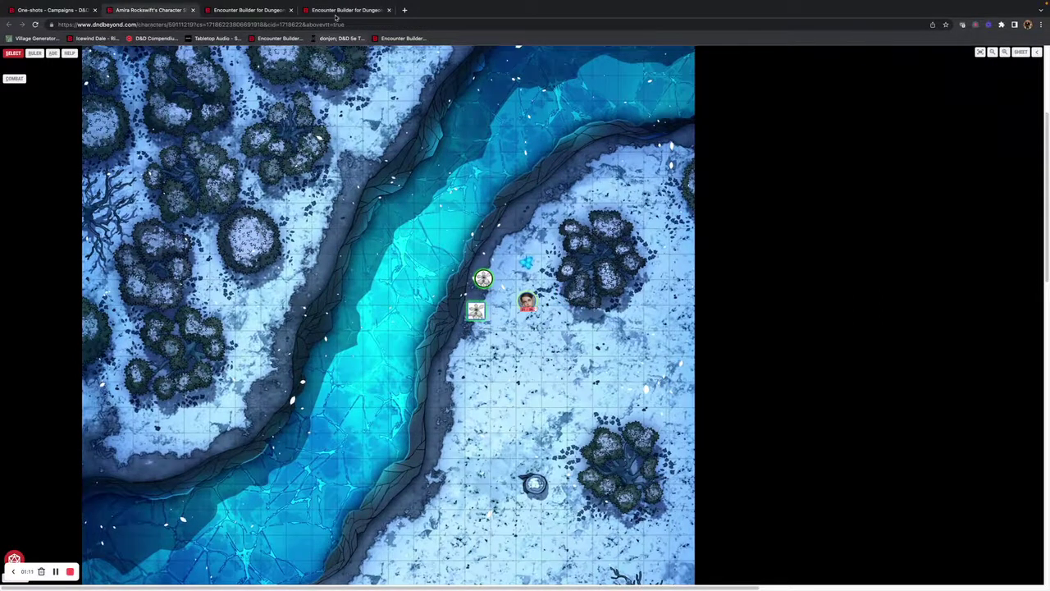
pyautogui.click(336, 11)
# Unhide the hidden Demogorgon token east of the character and check it in the player view.
pyautogui.rightClick(466, 297)
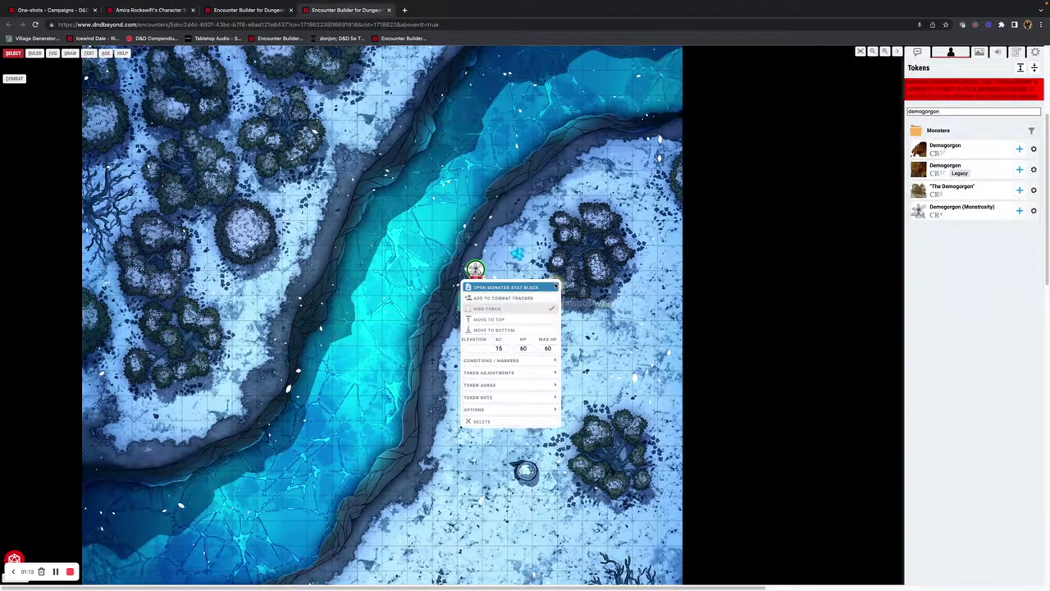
pyautogui.click(511, 308)
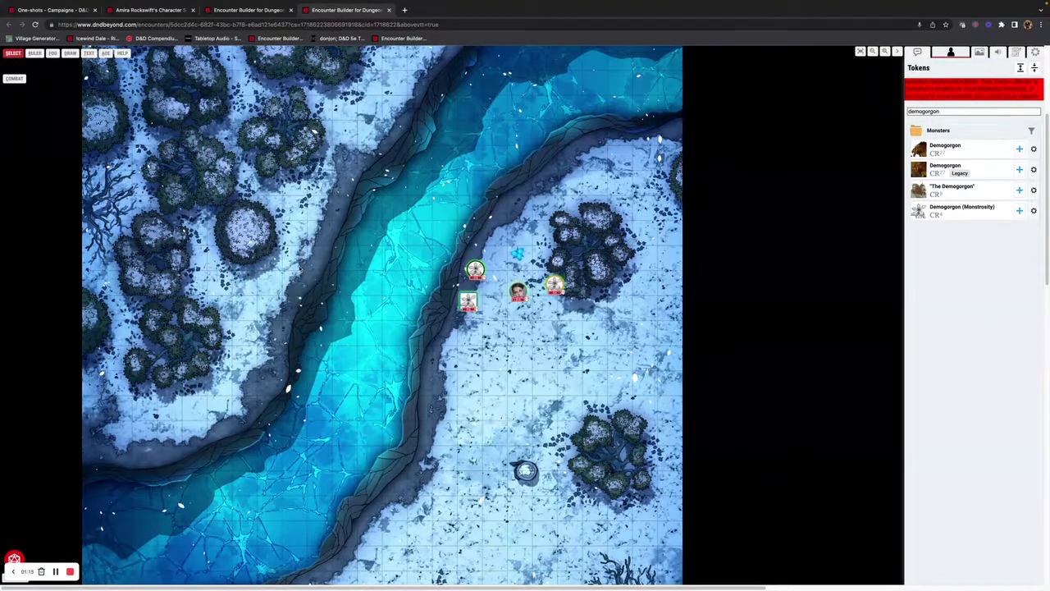
pyautogui.click(168, 12)
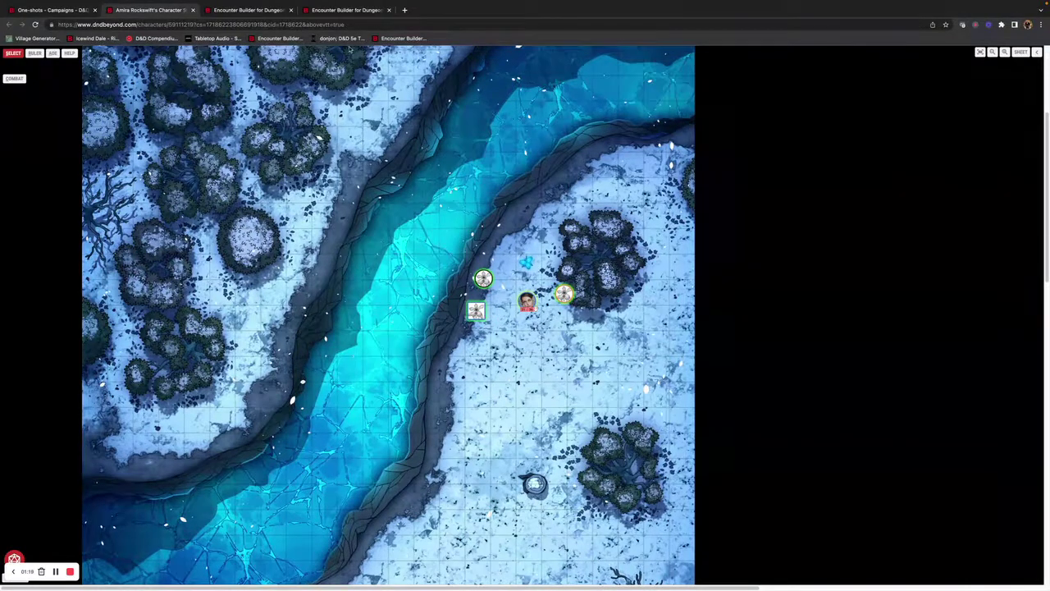
pyautogui.click(350, 11)
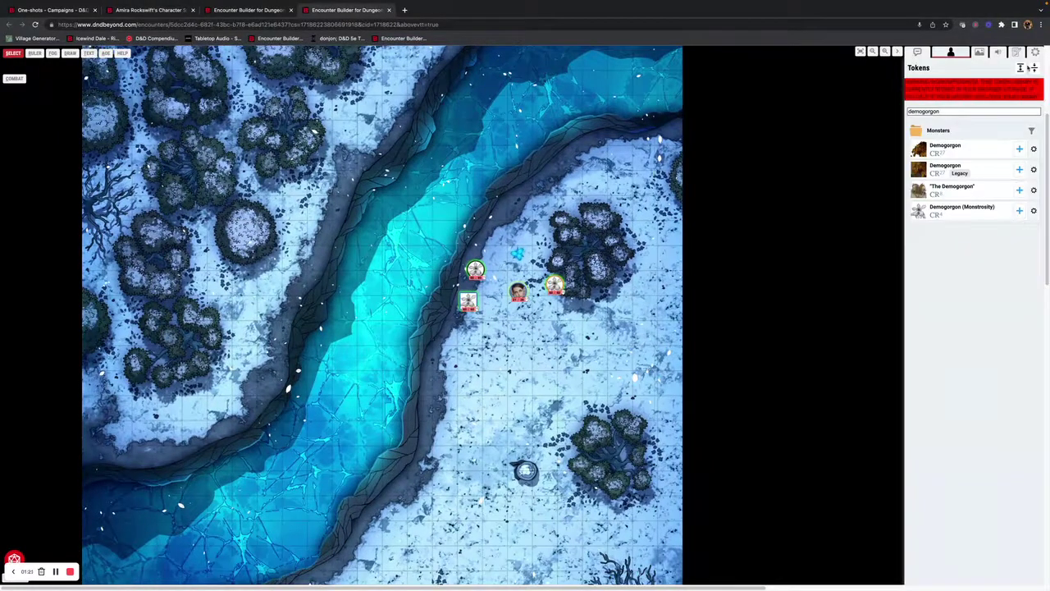
# Replace the Square Token default with Lock Token in Position, and move the unlocked eastern Demogorgon token north in the player view.
pyautogui.click(1034, 53)
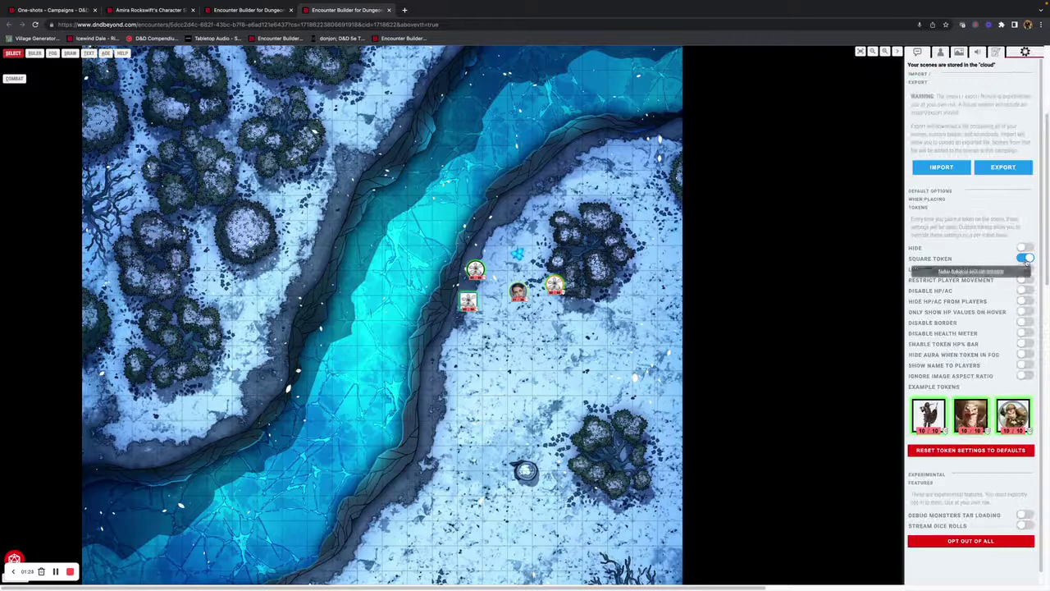
pyautogui.click(1011, 268)
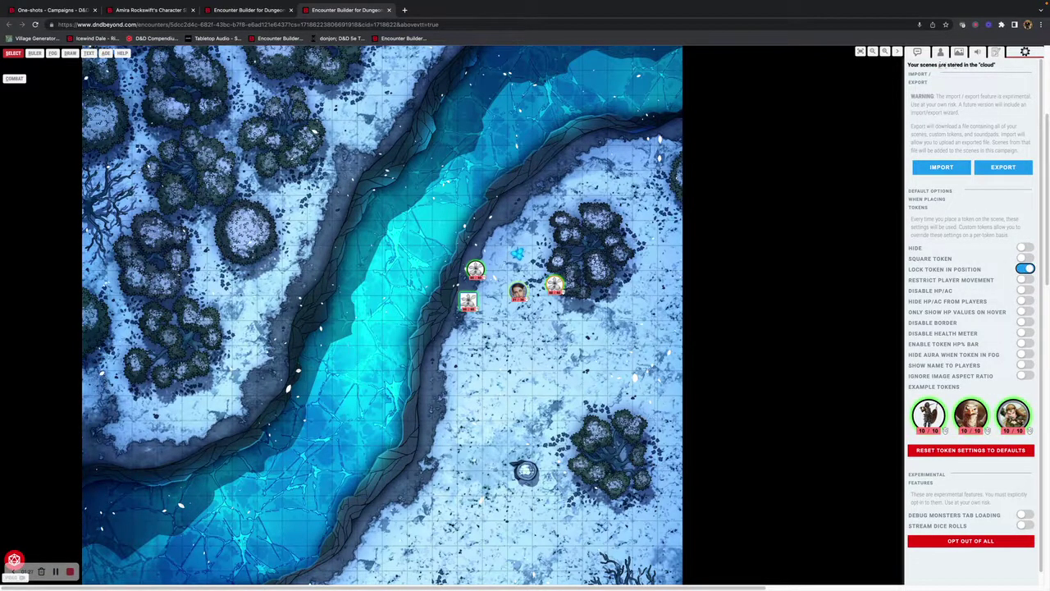
pyautogui.click(174, 16)
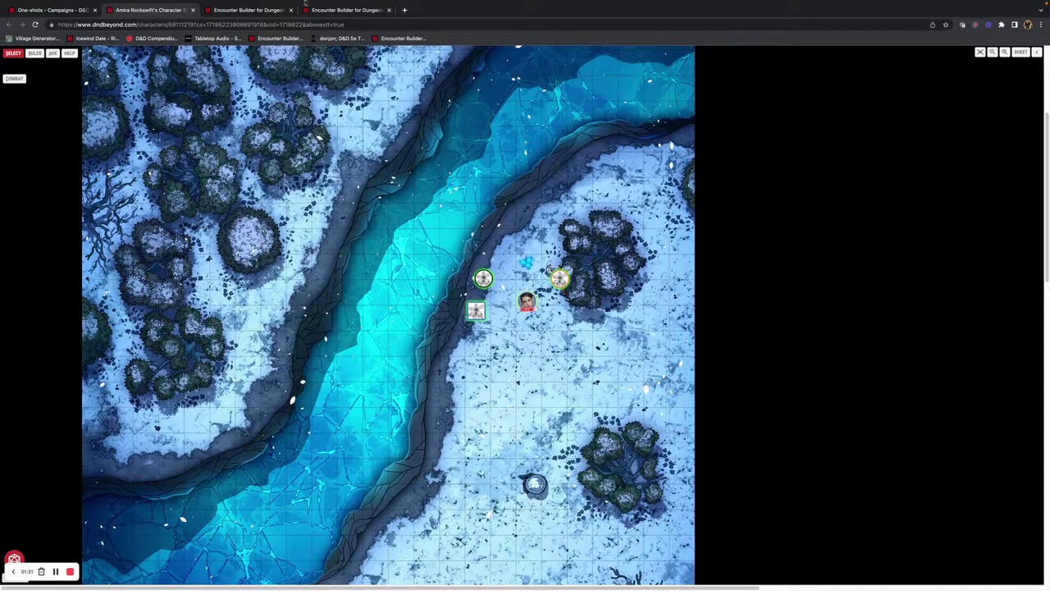
pyautogui.moveTo(344, 1)
pyautogui.click(344, 31)
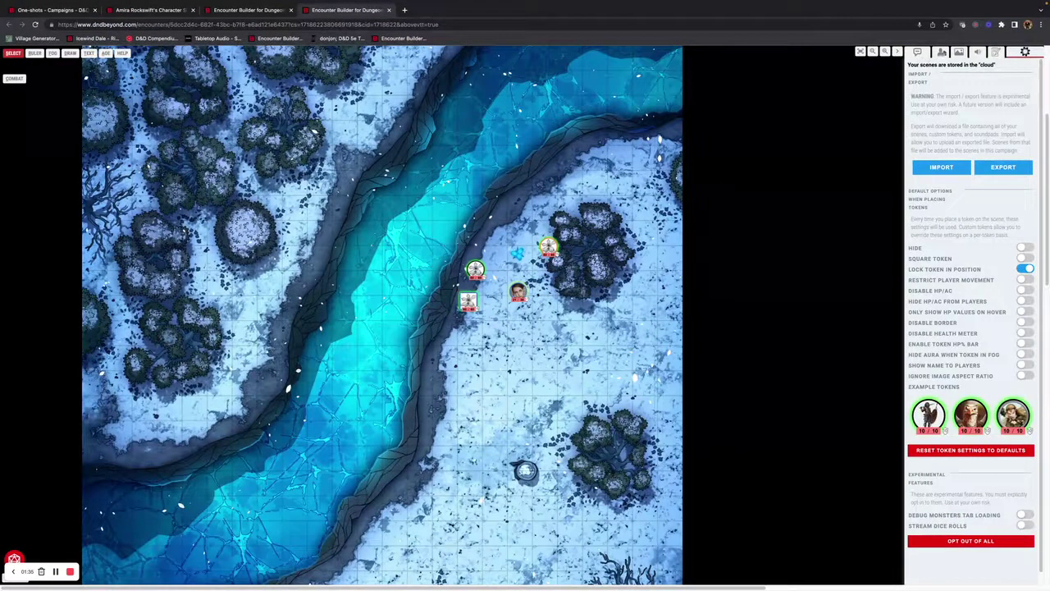
# Place a position-locked Demogorgon (Monstrosity) token south of the character and check it in the player view.
pyautogui.click(951, 52)
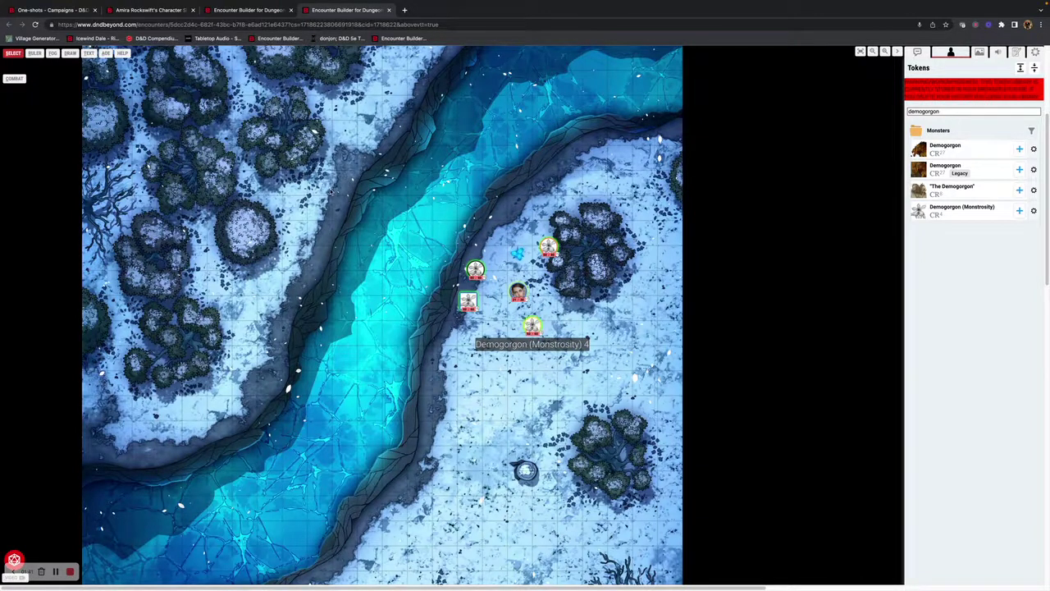
pyautogui.click(148, 10)
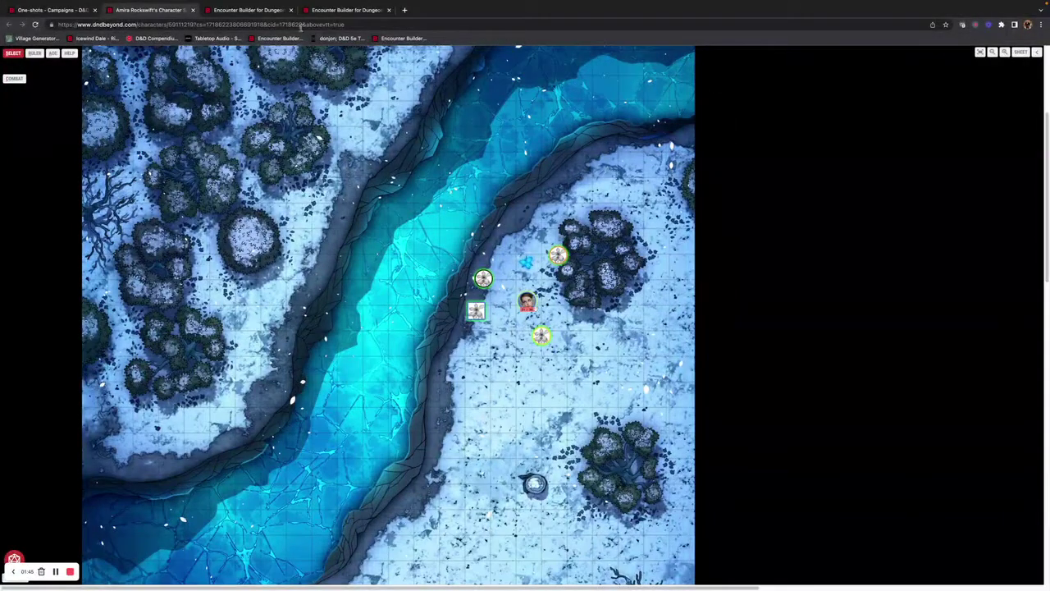
pyautogui.click(330, 11)
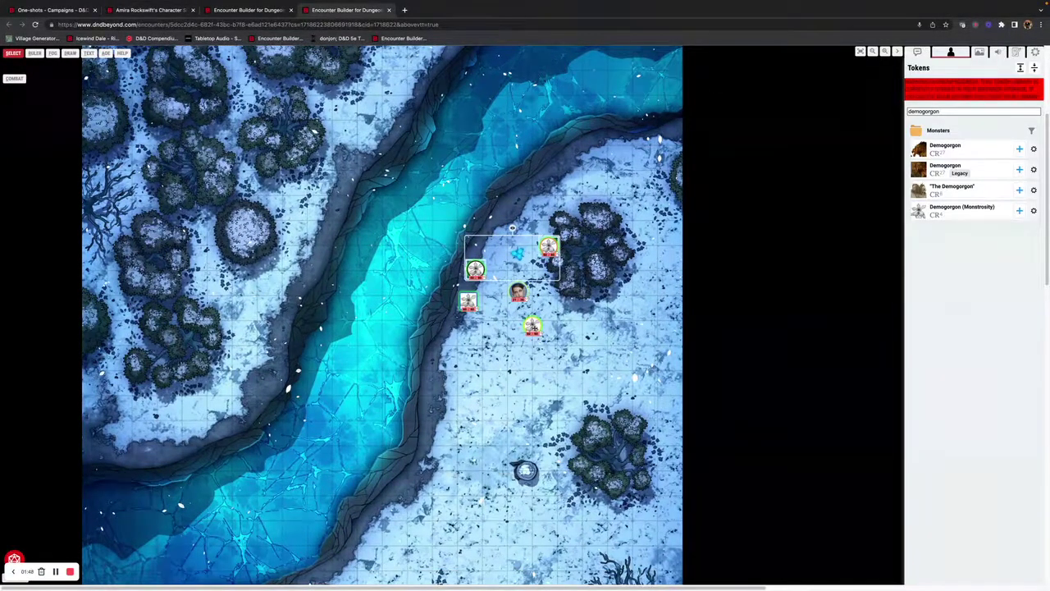
# Turn off Lock Token in Position for the southern Demogorgon token and move it just below the northeastern bushes.
pyautogui.rightClick(532, 326)
pyautogui.moveTo(493, 454)
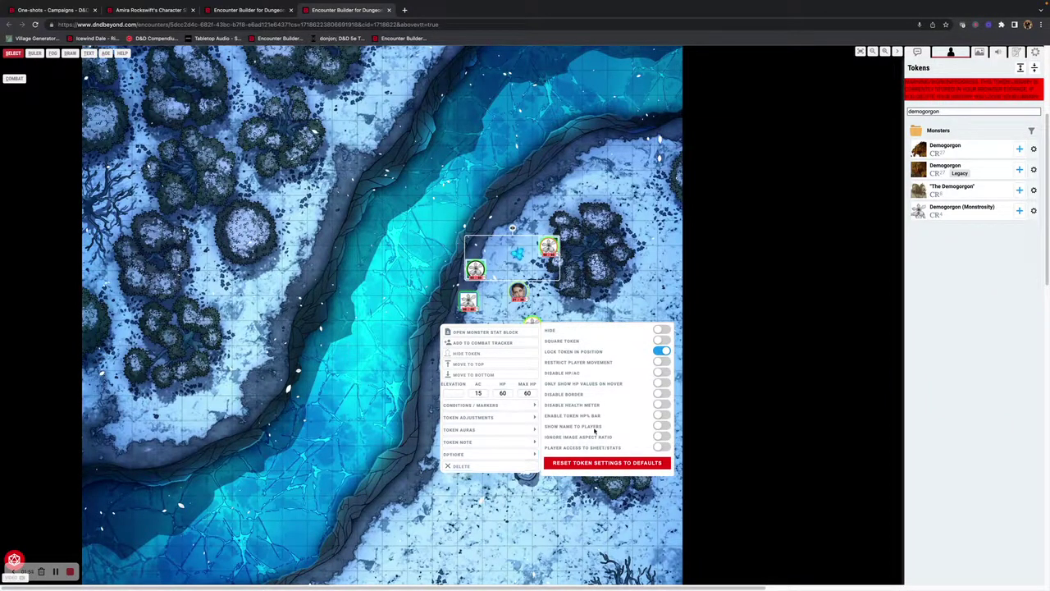
pyautogui.click(661, 351)
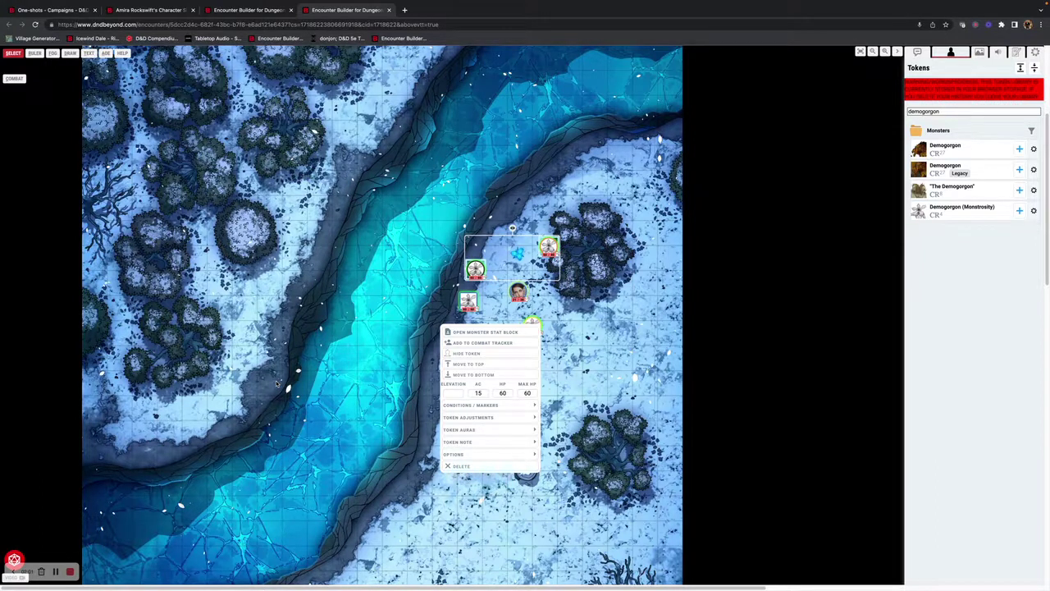
pyautogui.click(289, 320)
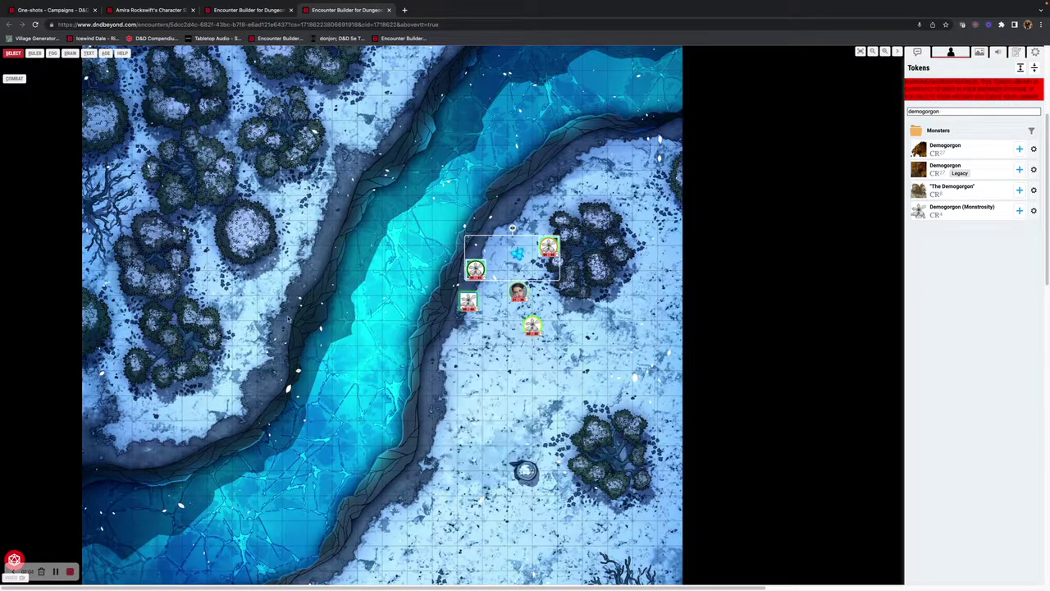
pyautogui.moveTo(533, 326); pyautogui.dragTo(604, 305)
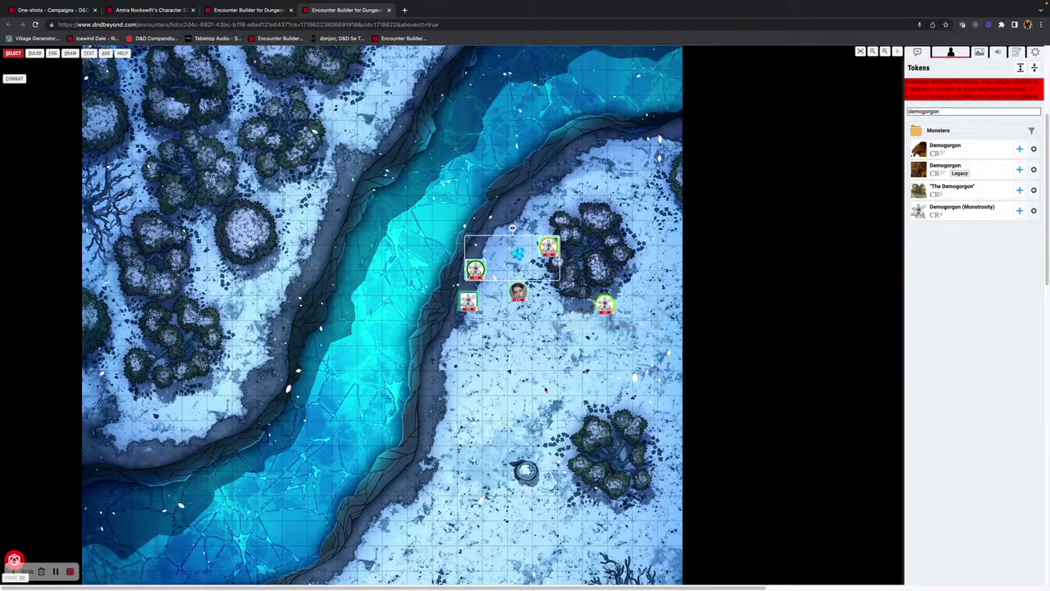
# Replace the Lock Token in Position default with Restrict Player Movement, and move the square Demogorgon token south in the player view.
pyautogui.click(1034, 52)
pyautogui.click(1025, 270)
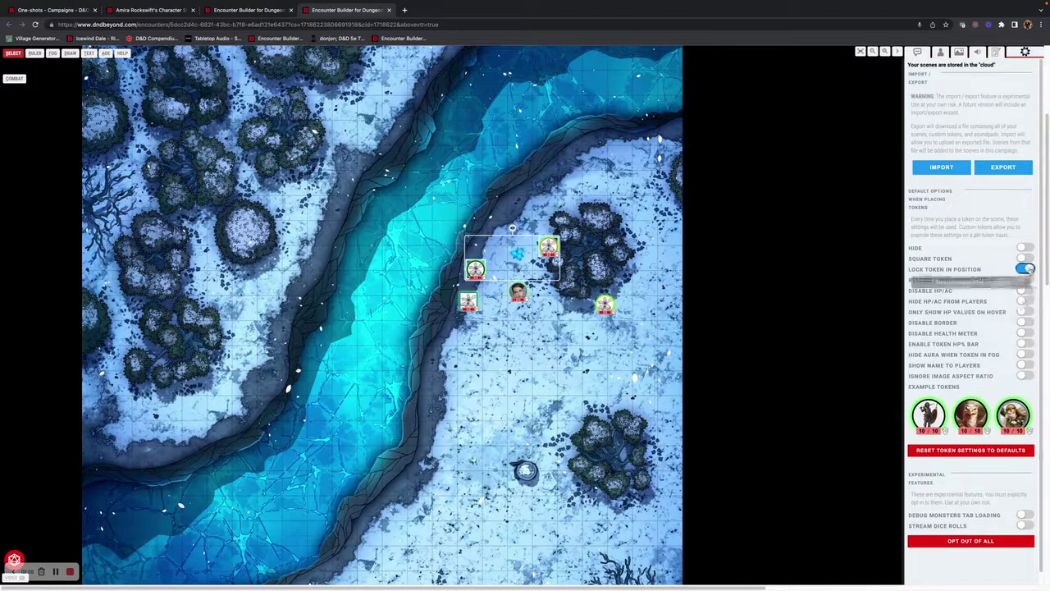
pyautogui.click(1024, 280)
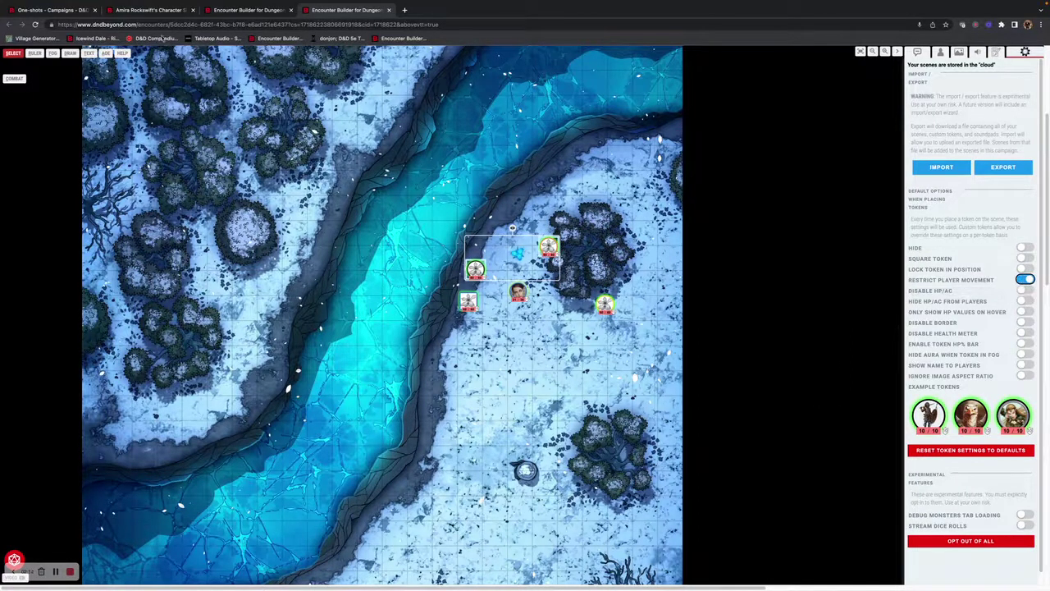
pyautogui.click(152, 10)
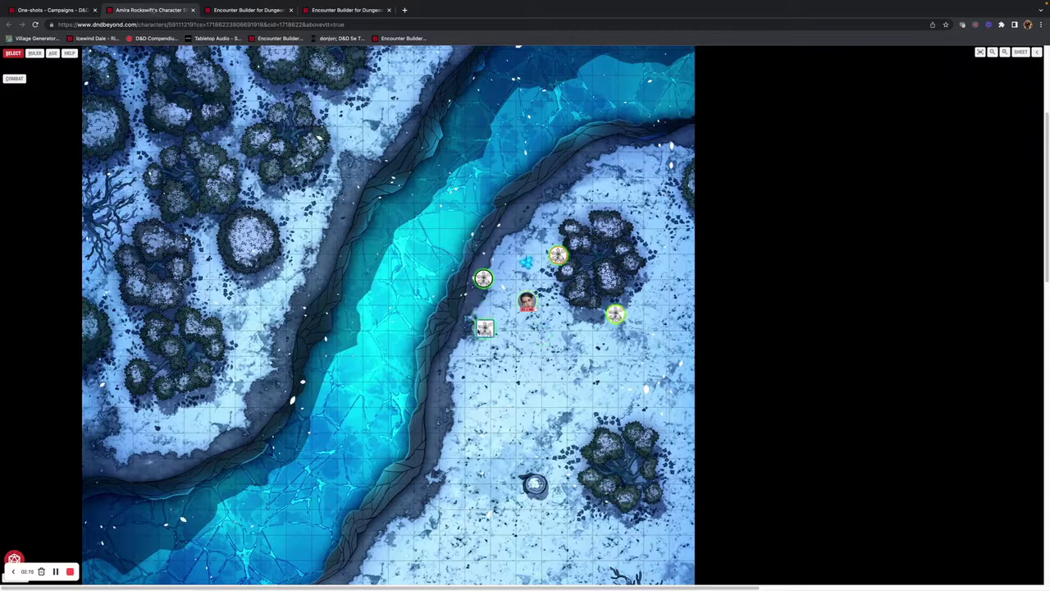
pyautogui.click(349, 11)
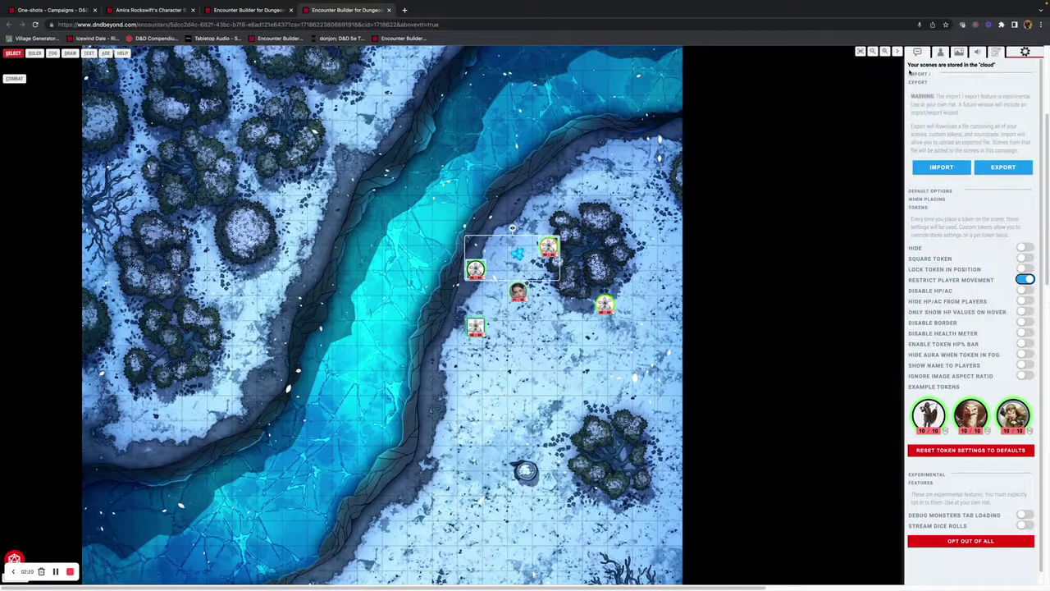
# Place a movement-restricted Demogorgon (Monstrosity) token just north of the character and check it in the player view.
pyautogui.click(941, 54)
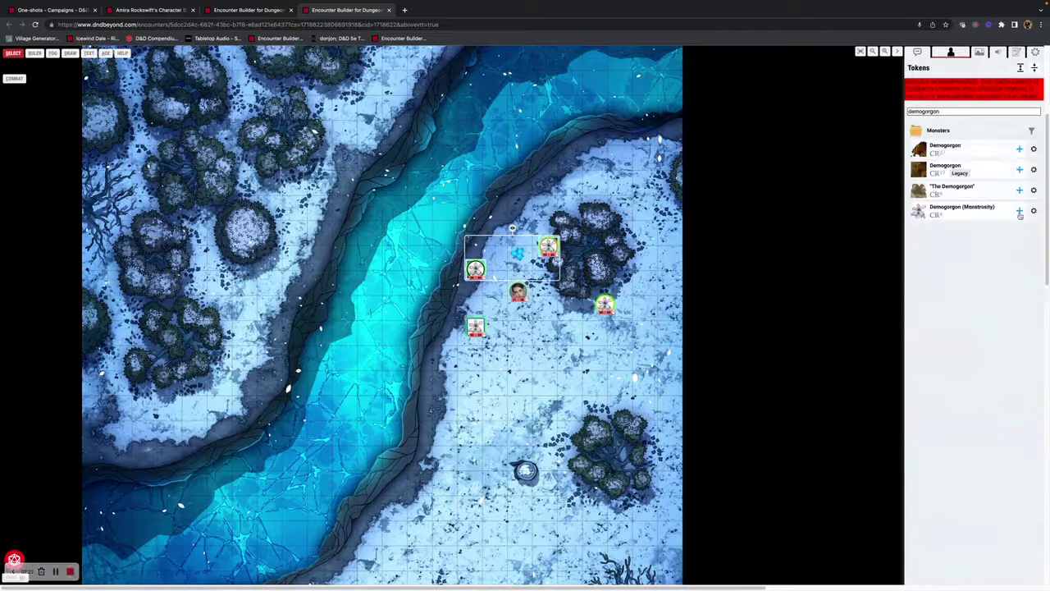
pyautogui.moveTo(533, 327); pyautogui.dragTo(522, 261)
pyautogui.click(156, 10)
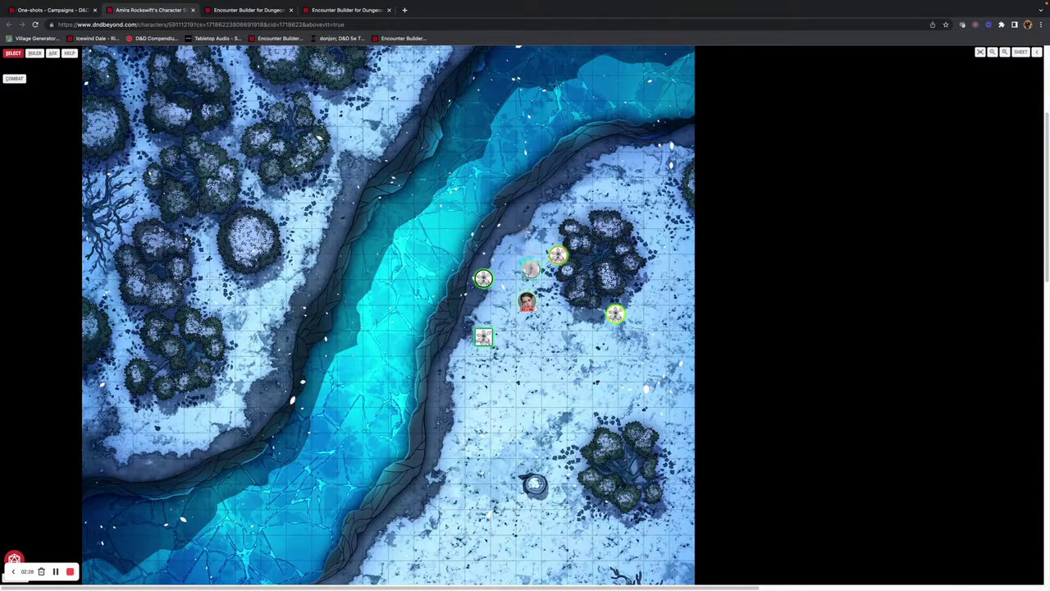
pyautogui.click(345, 10)
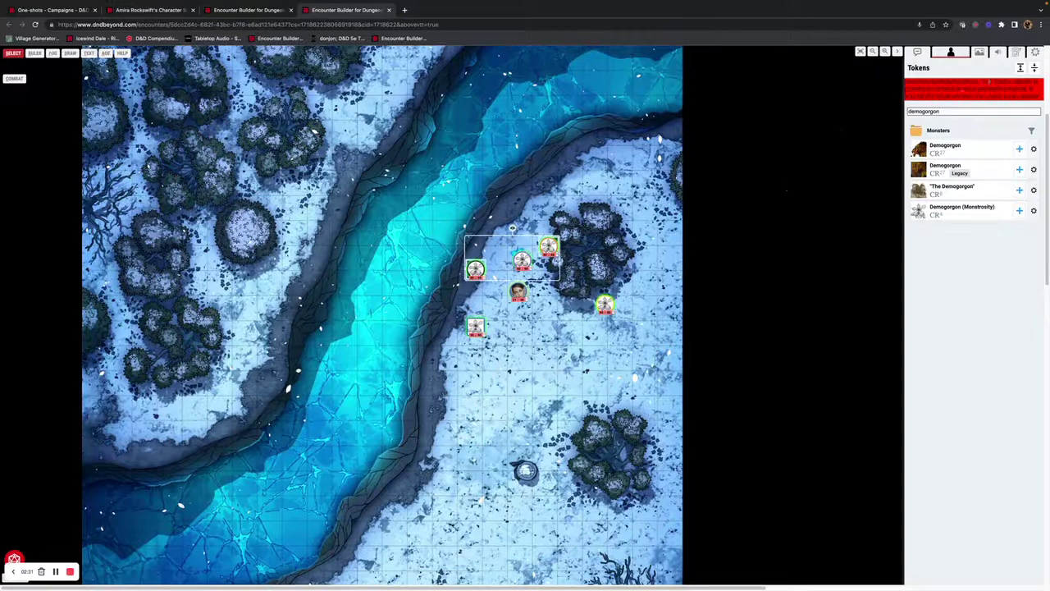
# Replace the Restrict Player Movement token default with Disable HP/AC.
pyautogui.click(1034, 52)
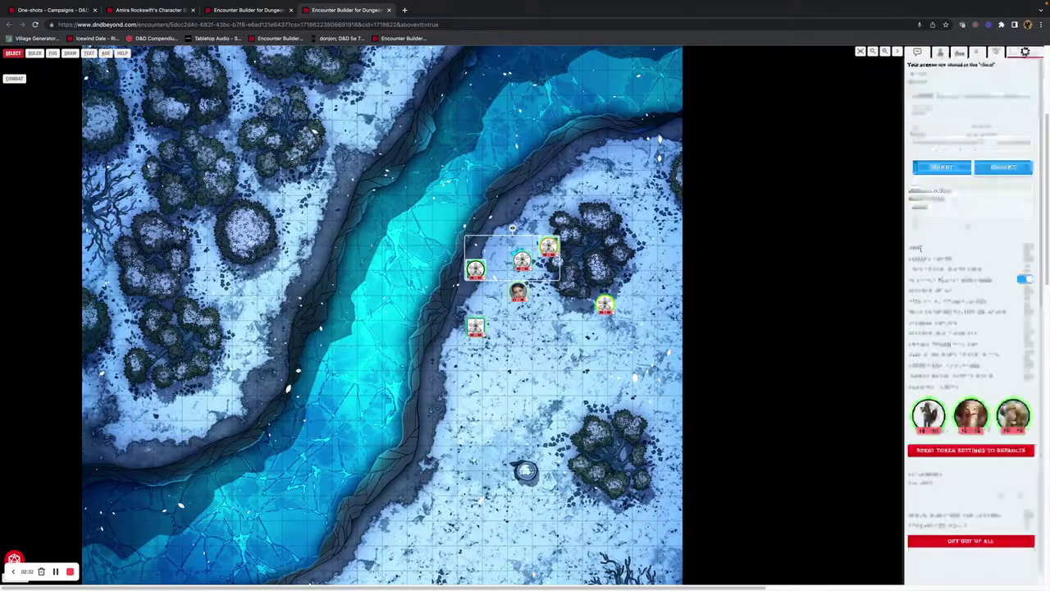
pyautogui.click(1024, 280)
pyautogui.moveTo(948, 293)
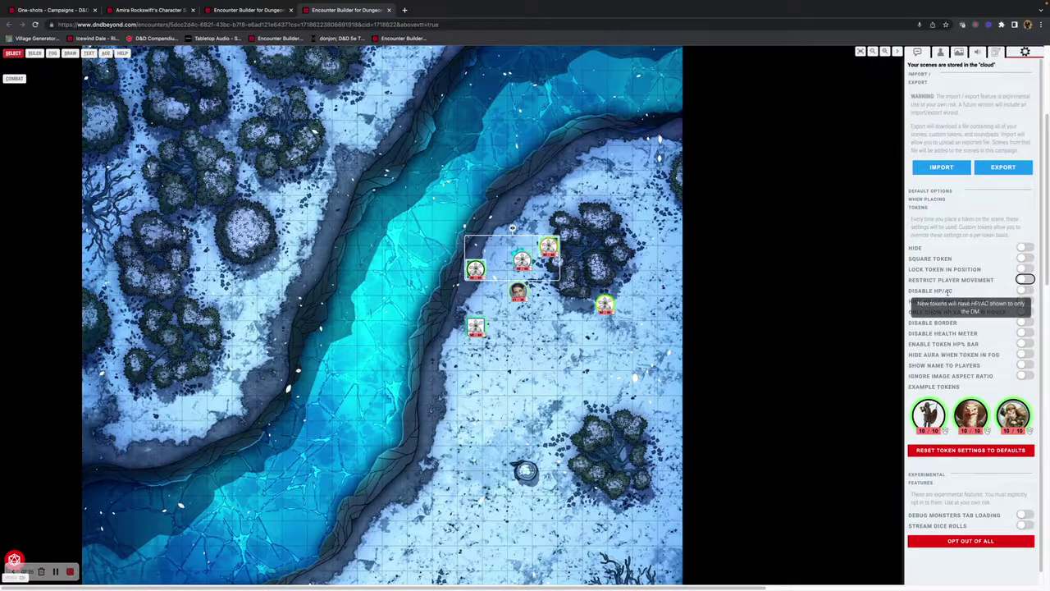
pyautogui.click(1025, 291)
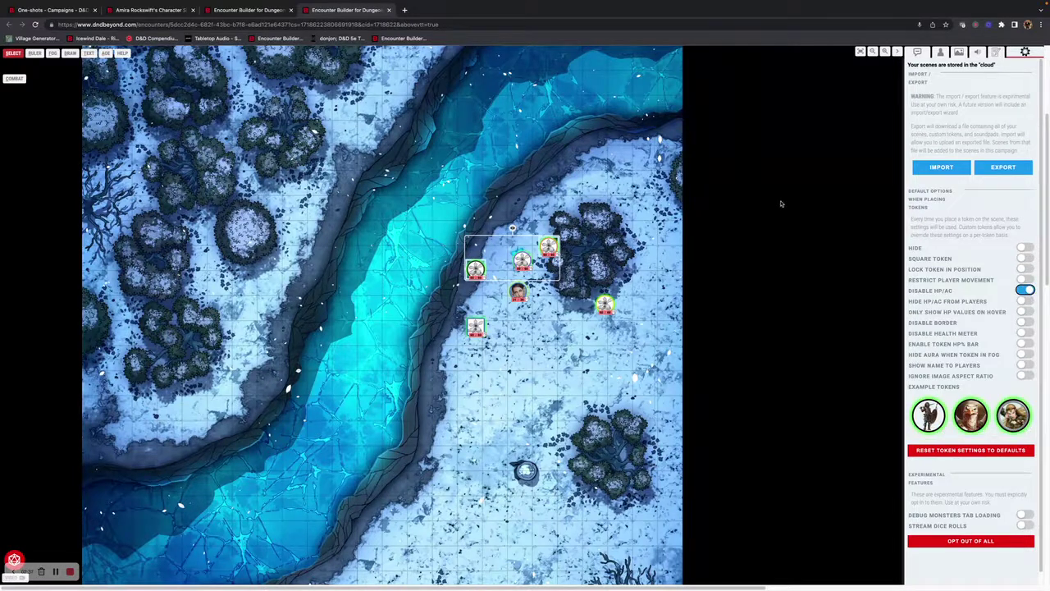
# Place a "The Demogorgon" token with HP/AC disabled on the northeastern bushes and check it in the player view.
pyautogui.click(950, 53)
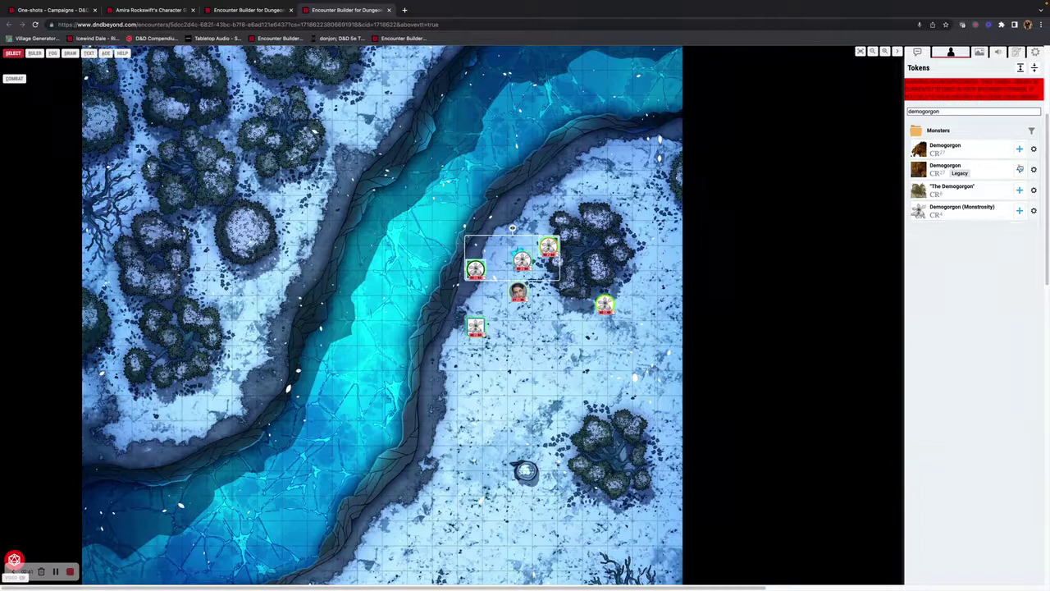
pyautogui.click(1034, 53)
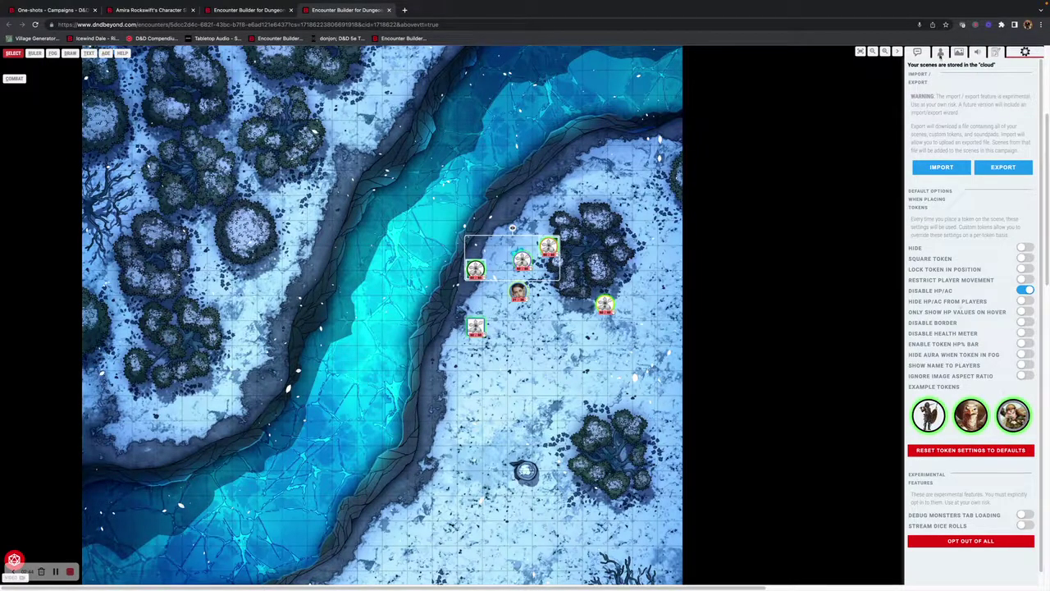
pyautogui.click(941, 52)
pyautogui.click(1019, 190)
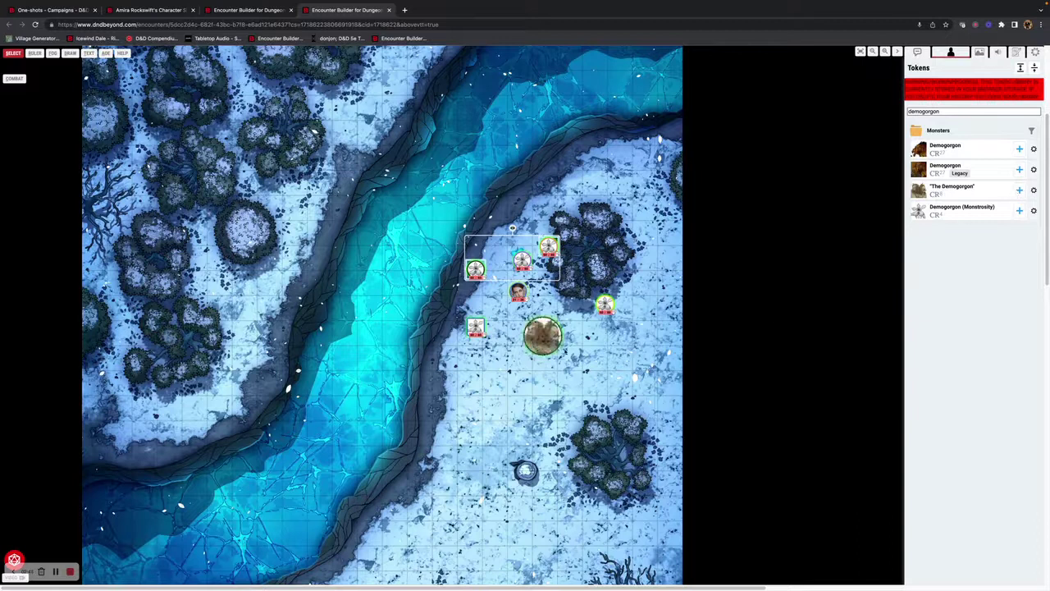
pyautogui.moveTo(543, 335); pyautogui.dragTo(594, 263)
pyautogui.moveTo(464, 236); pyautogui.dragTo(560, 281)
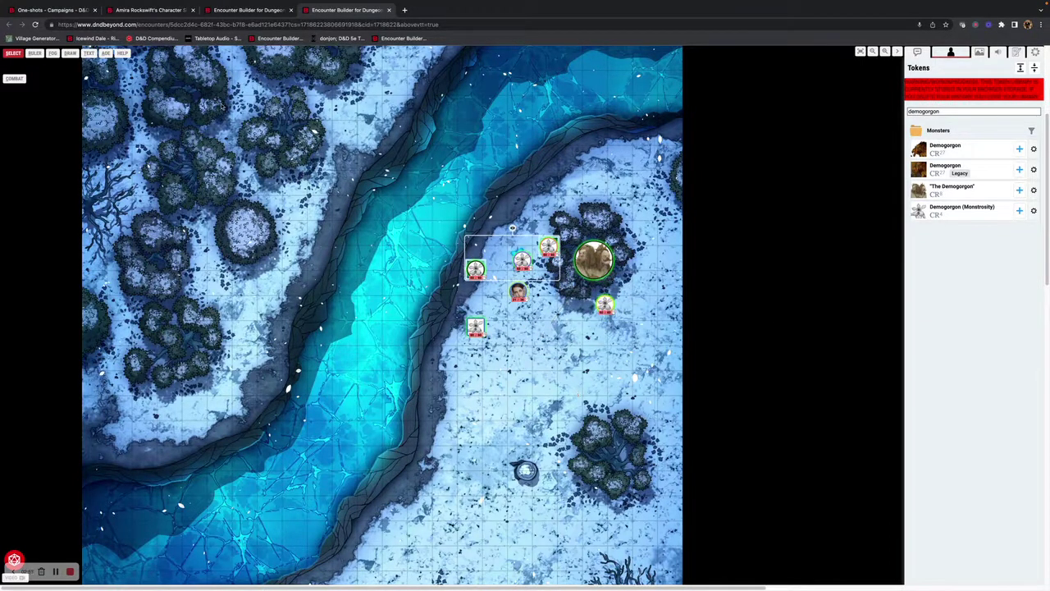
pyautogui.click(146, 9)
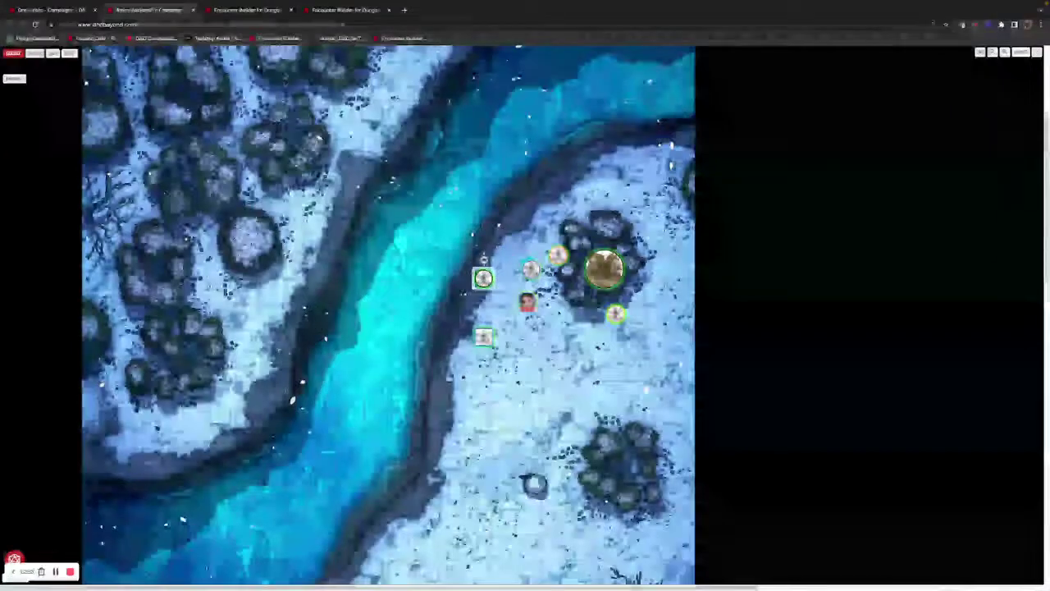
pyautogui.click(346, 10)
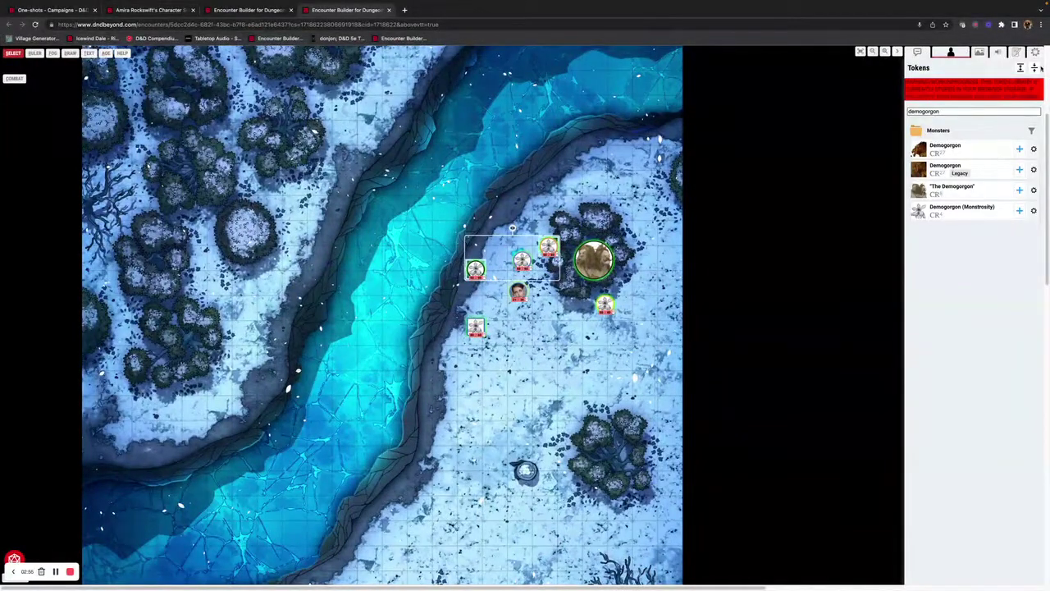
# Turn off the Disable HP/AC default for newly placed tokens.
pyautogui.click(1035, 52)
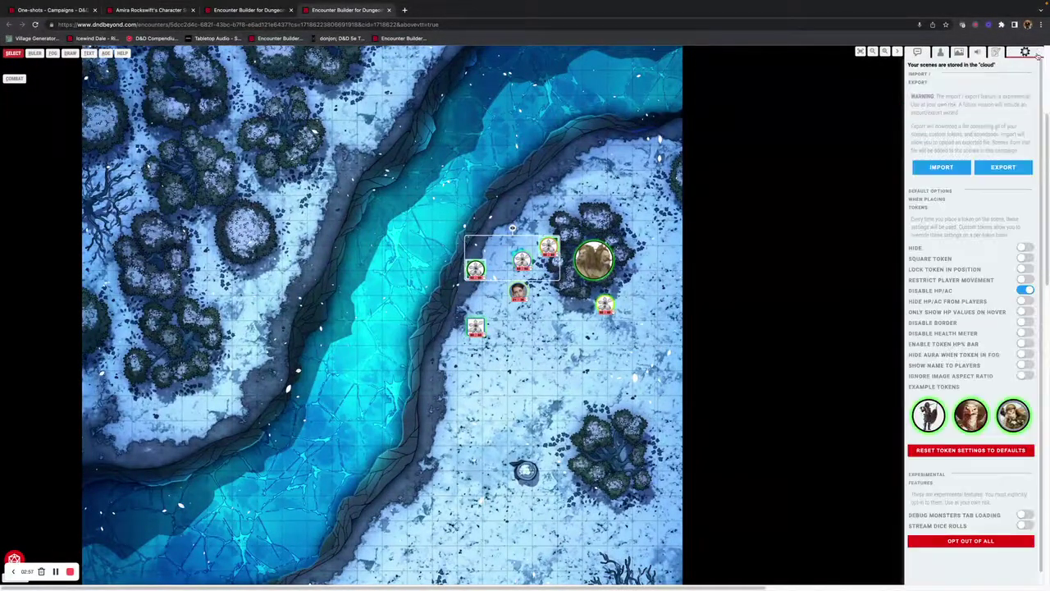
pyautogui.click(1027, 290)
pyautogui.moveTo(927, 303)
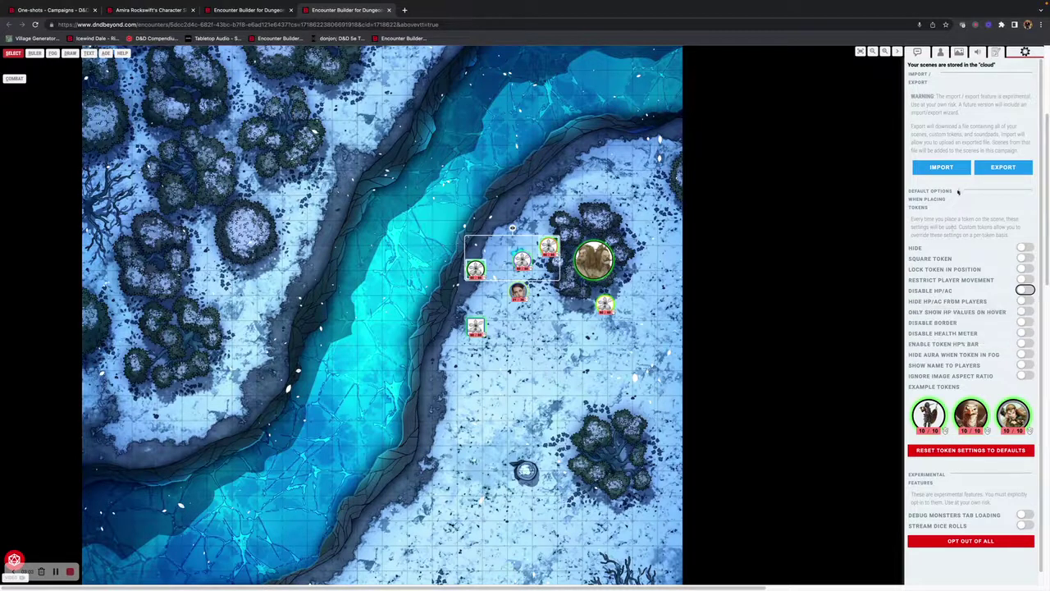
# Search the tokens for "players", place the second player character's token just east of the first, and check it in the player view.
pyautogui.click(942, 52)
pyautogui.moveTo(952, 113); pyautogui.dragTo(895, 111)
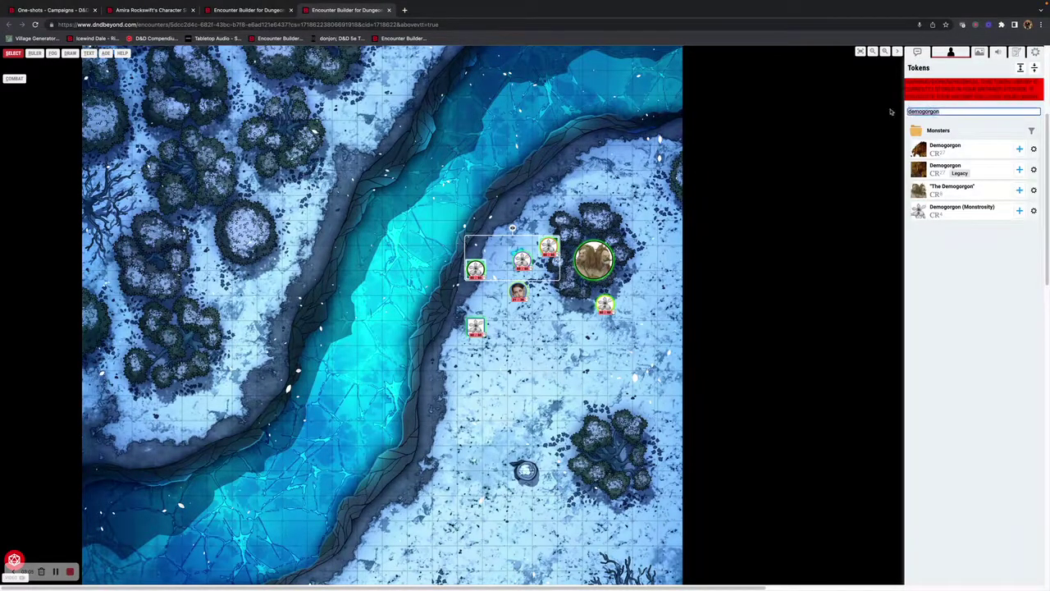
pyautogui.write('dray')
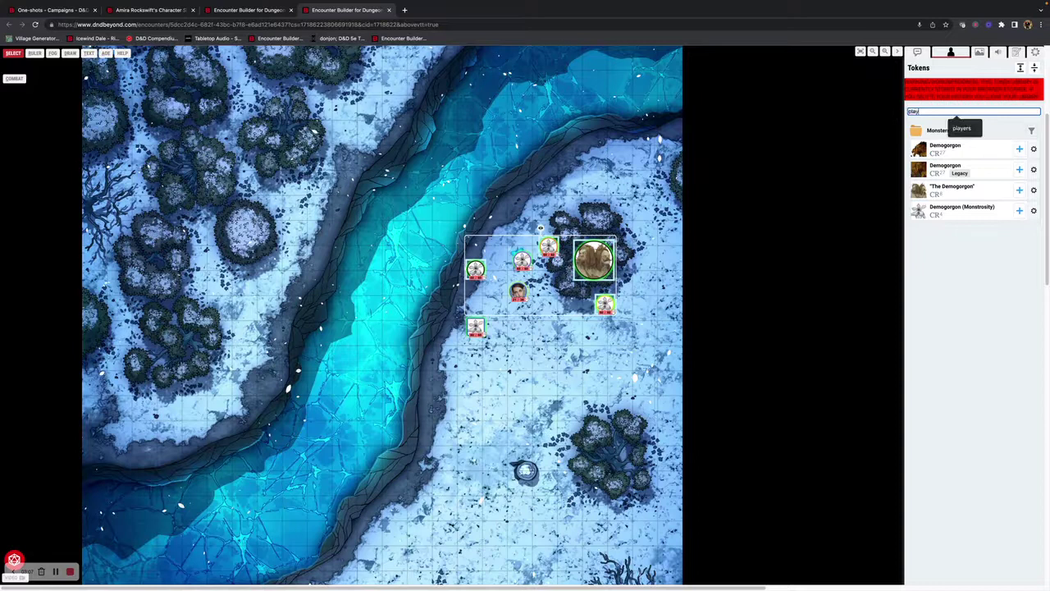
pyautogui.write('ers')
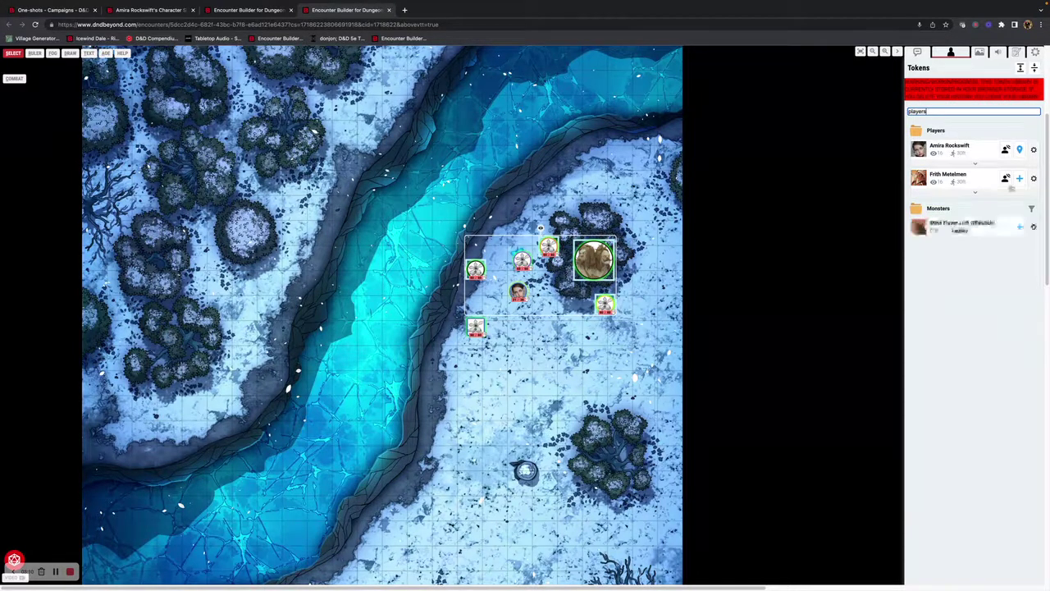
pyautogui.click(1022, 181)
pyautogui.moveTo(1022, 181); pyautogui.dragTo(548, 305)
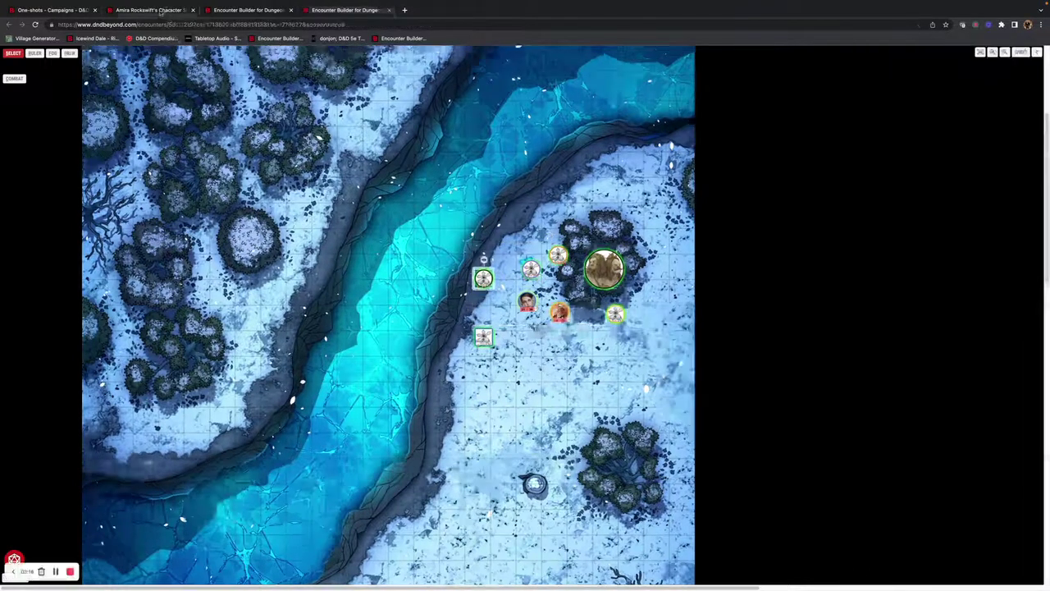
pyautogui.click(156, 9)
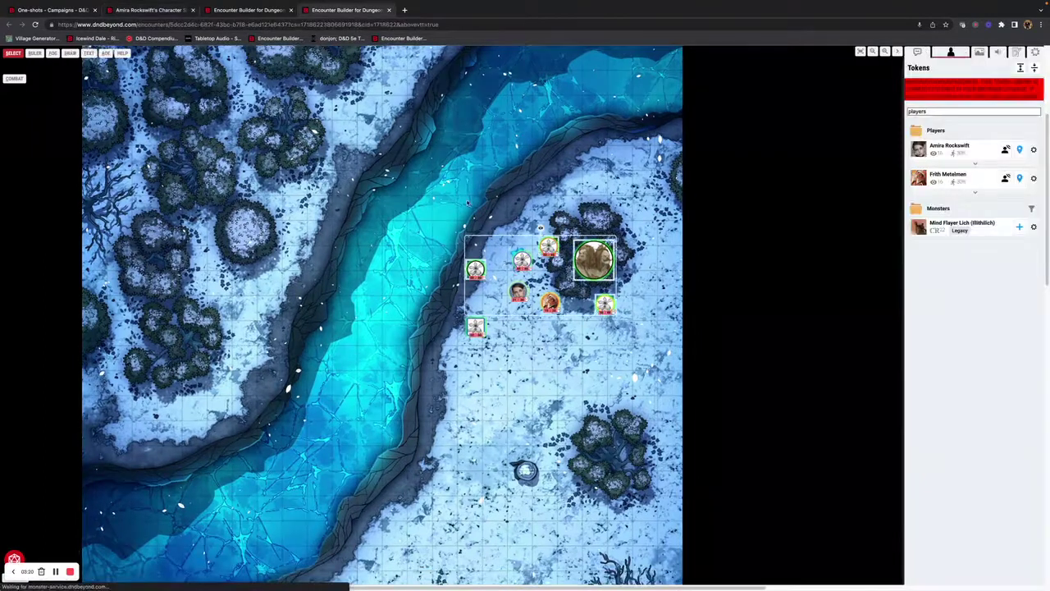
# Delete the second player character's token and turn on the Hide HP/AC from Players default.
pyautogui.rightClick(543, 305)
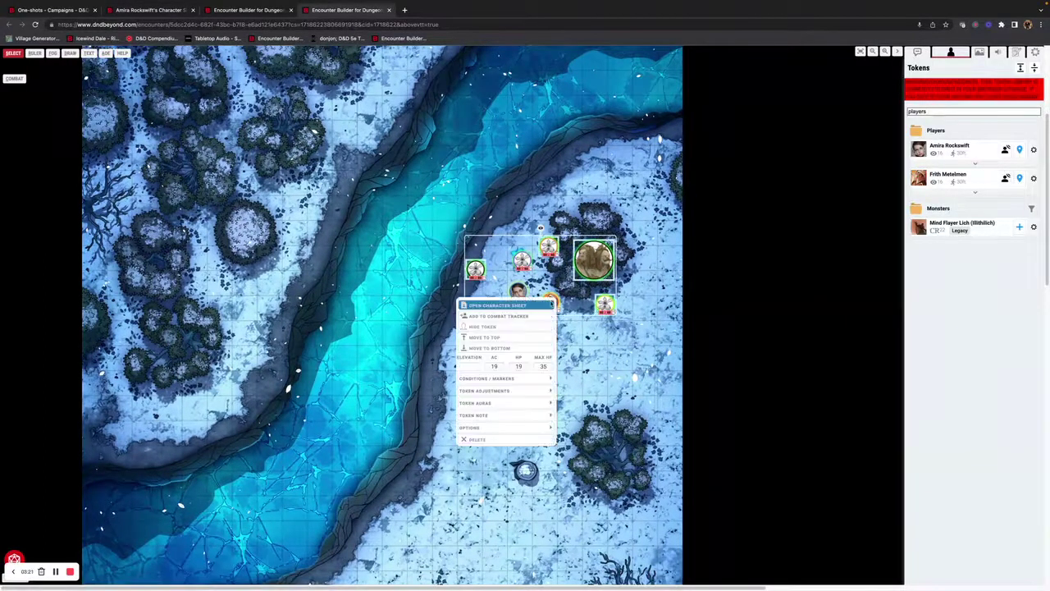
pyautogui.click(531, 441)
pyautogui.click(1035, 51)
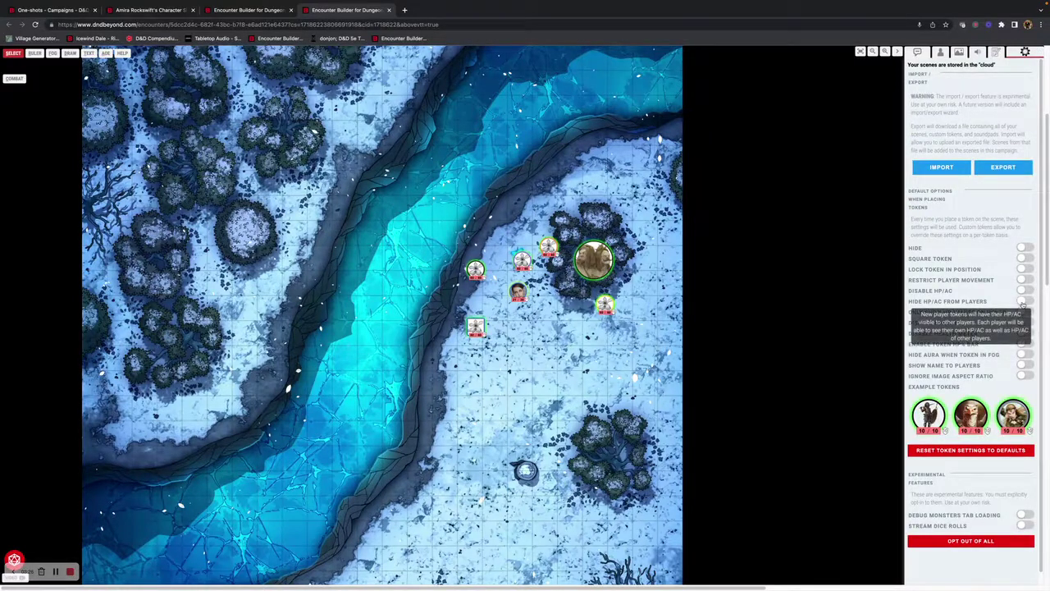
pyautogui.click(1024, 301)
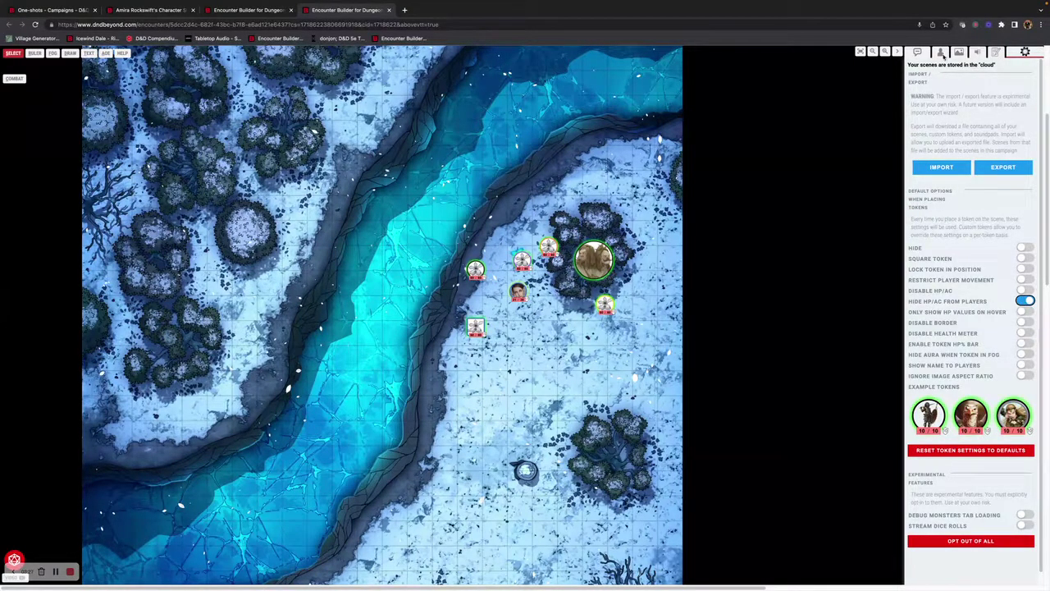
# Place the second player character's token with HP/AC hidden from players beside the first character and check it in the player view.
pyautogui.click(941, 52)
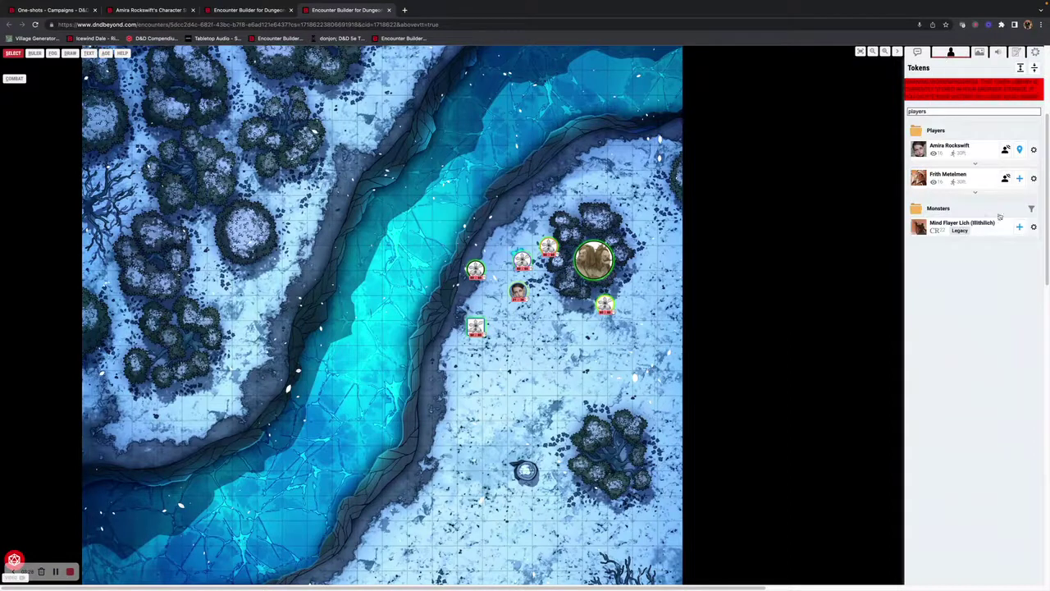
pyautogui.click(1019, 178)
pyautogui.moveTo(532, 326); pyautogui.dragTo(543, 293)
pyautogui.click(168, 12)
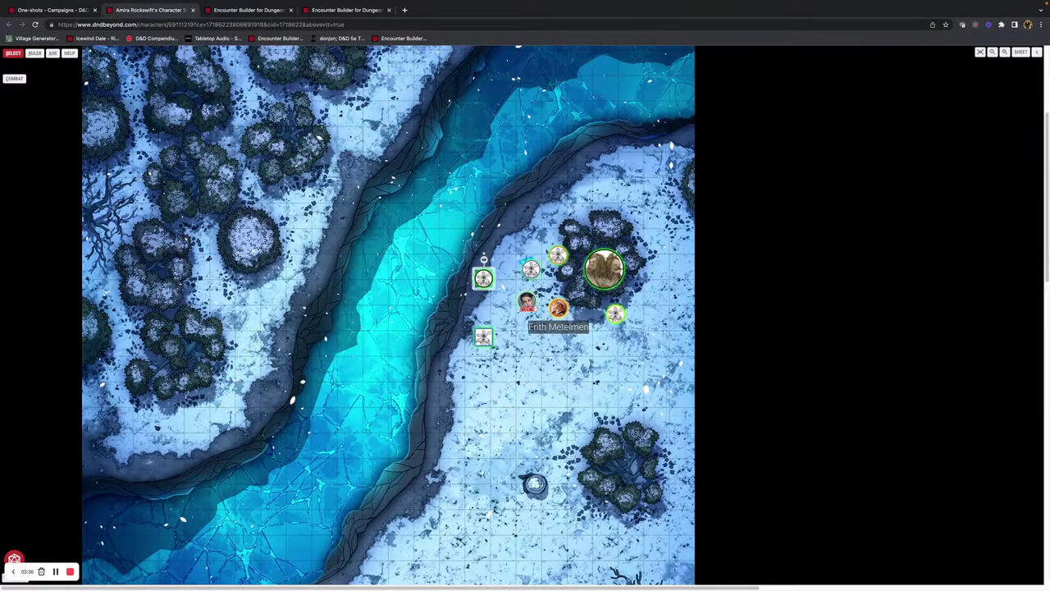
pyautogui.click(342, 10)
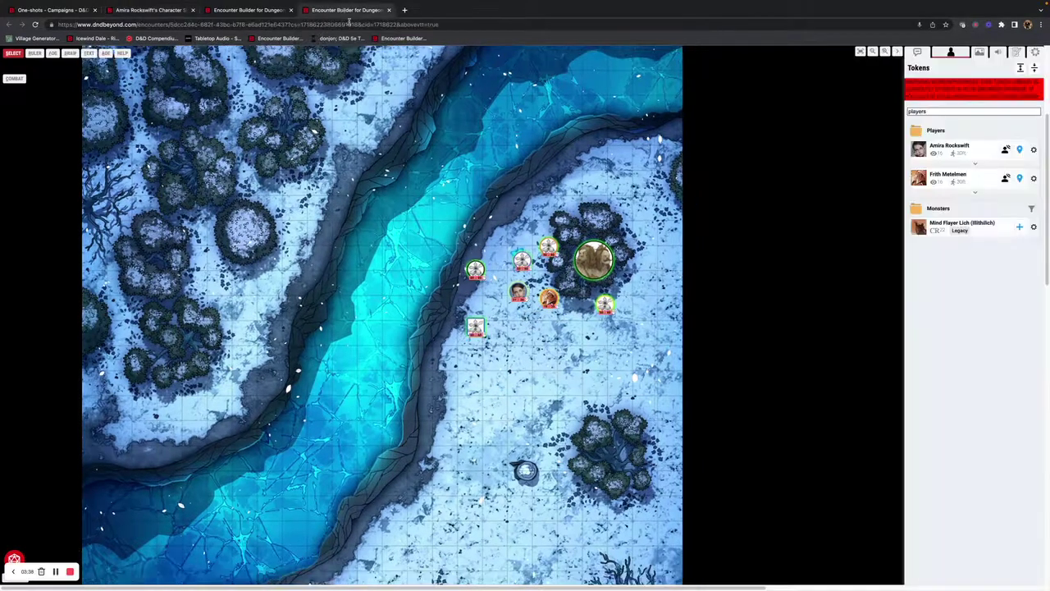
# Delete the second player character's token with hidden HP/AC from the map.
pyautogui.rightClick(548, 299)
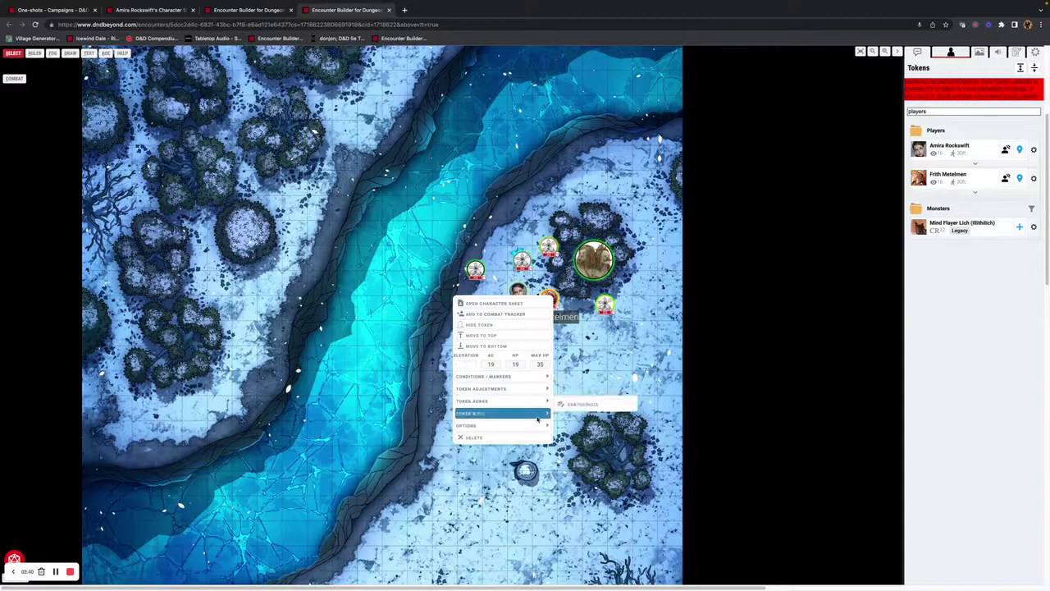
pyautogui.moveTo(502, 436)
pyautogui.click(616, 435)
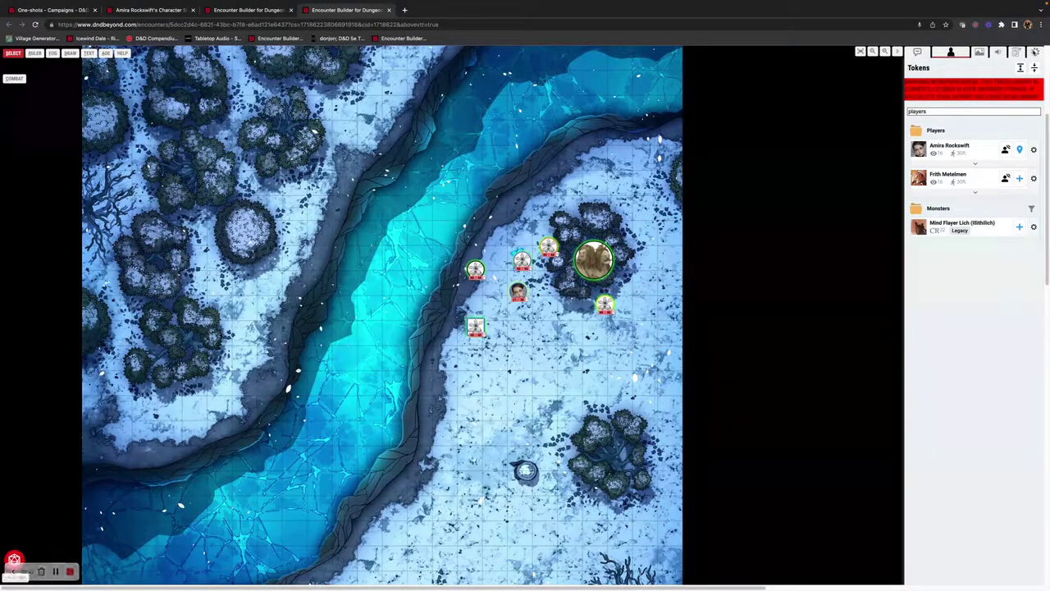
# Replace the Hide HP/AC from Players default with Only Show HP Values on Hover.
pyautogui.click(1035, 51)
pyautogui.click(1029, 300)
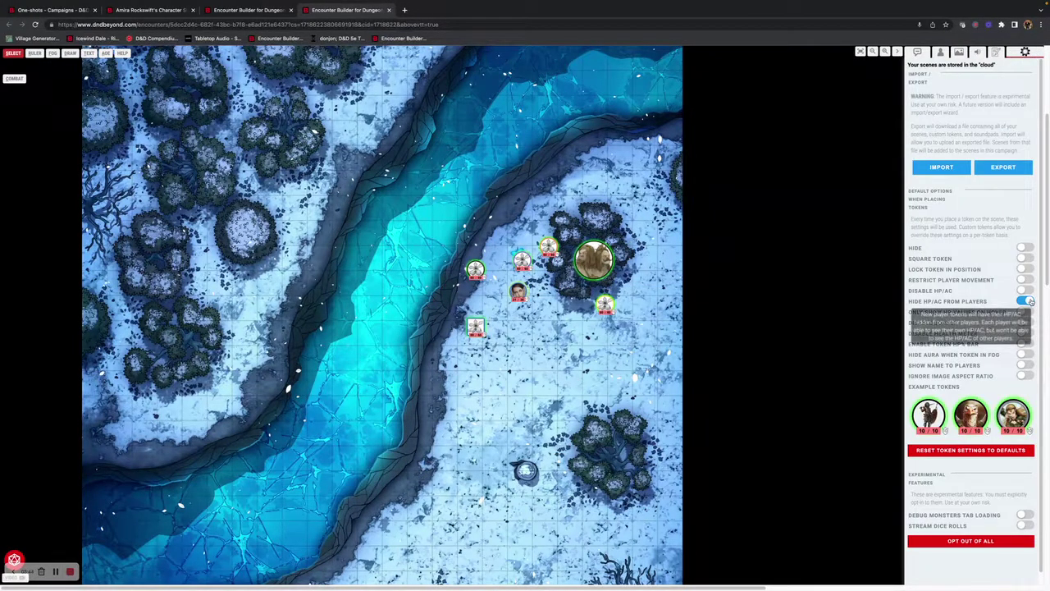
pyautogui.moveTo(931, 312)
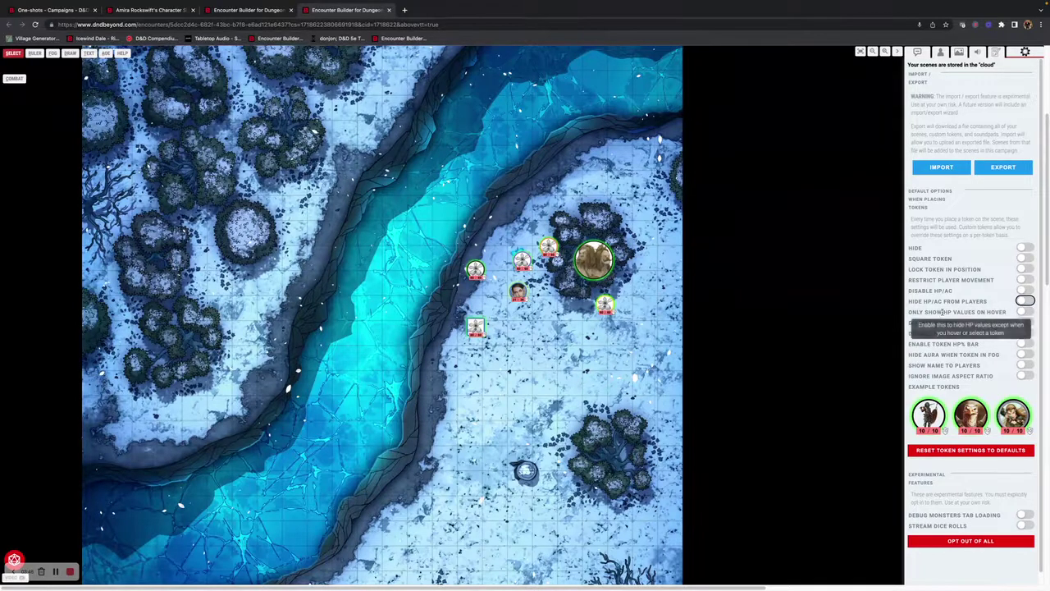
pyautogui.click(1023, 312)
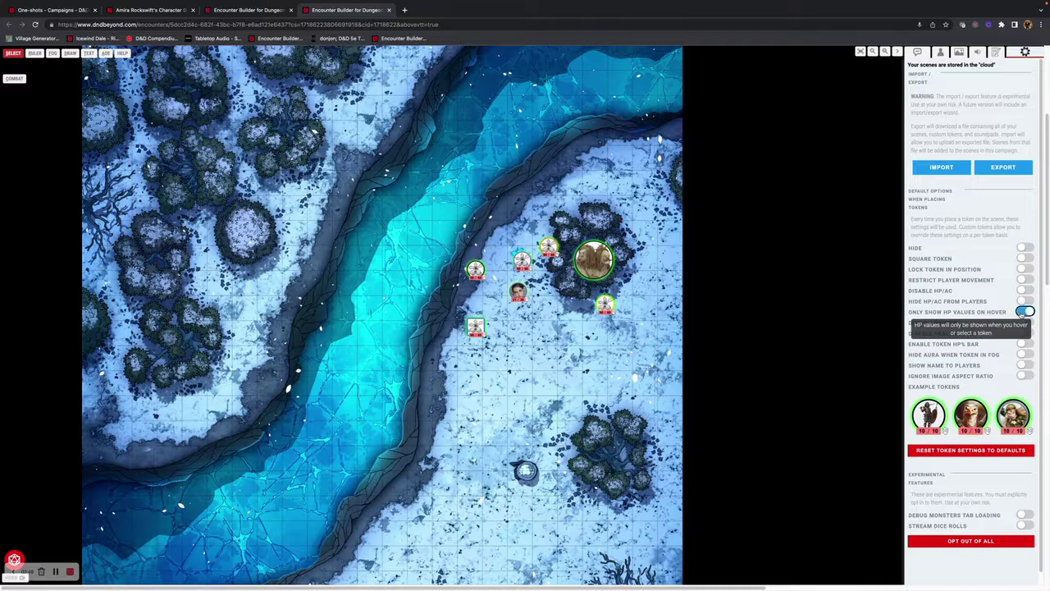
pyautogui.moveTo(950, 315)
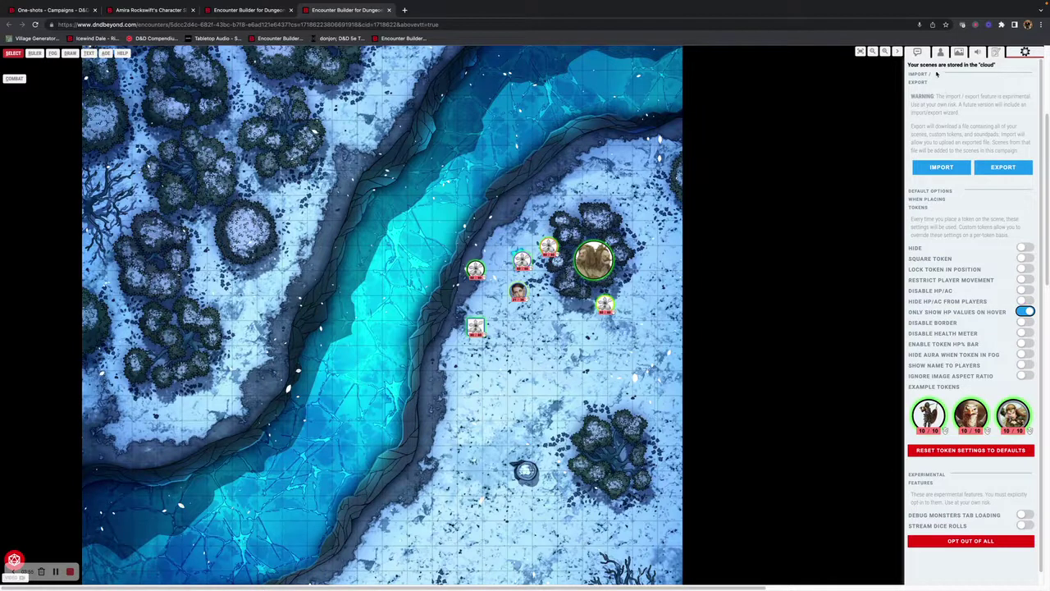
# Search the tokens for "demogorgon" and place the non-legacy CR 27 Demogorgon on the map south of the character.
pyautogui.click(940, 51)
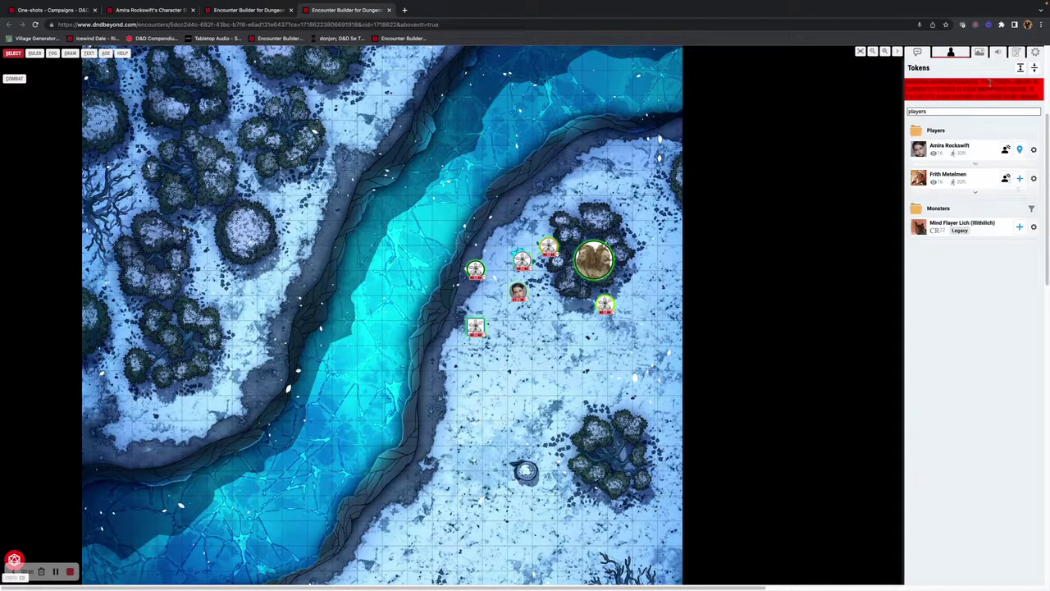
pyautogui.doubleClick(939, 112)
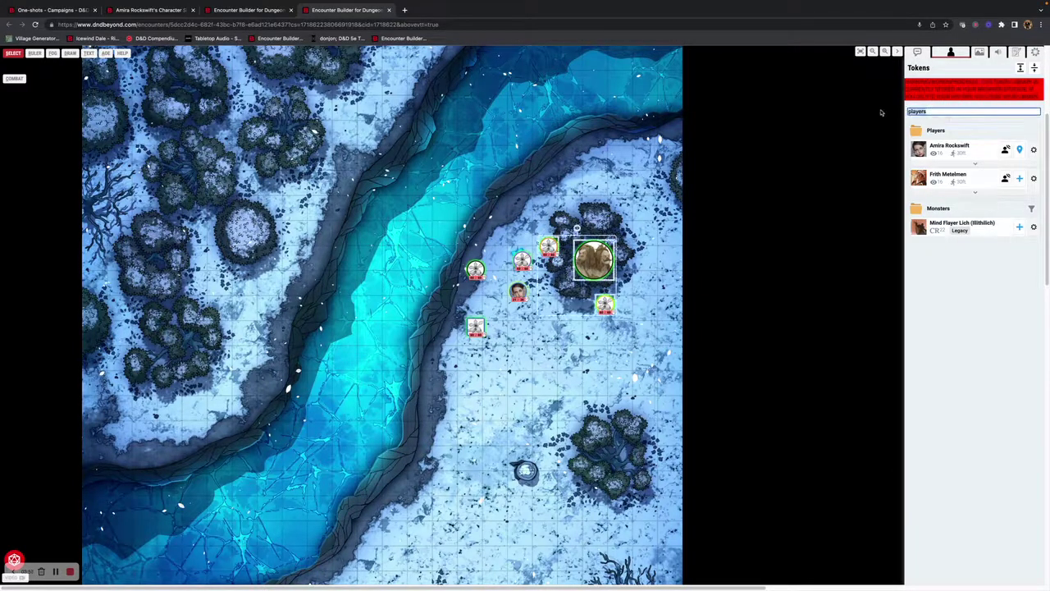
pyautogui.write('demogorgon')
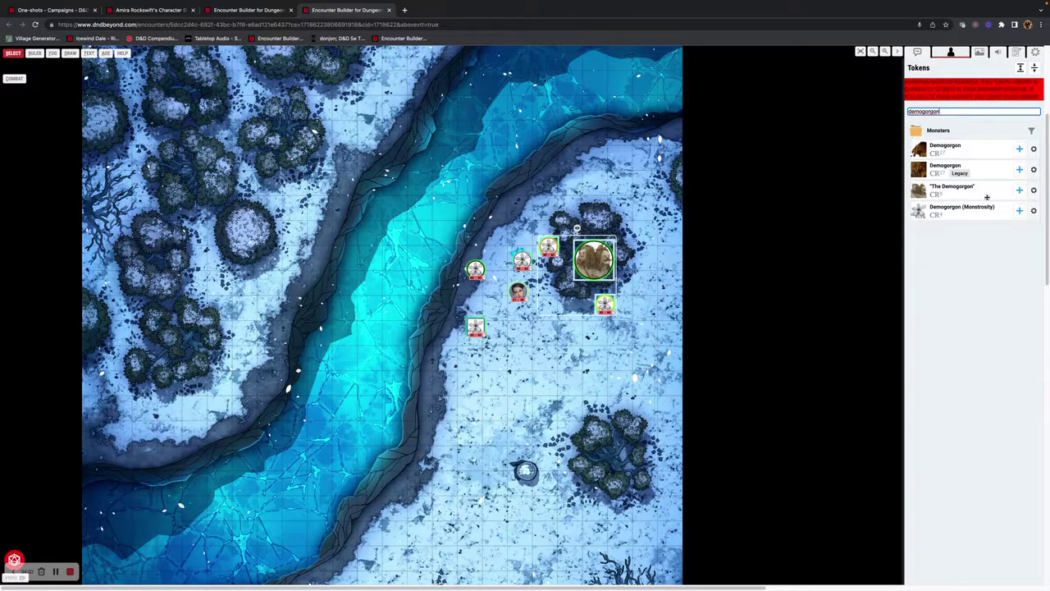
pyautogui.click(1019, 150)
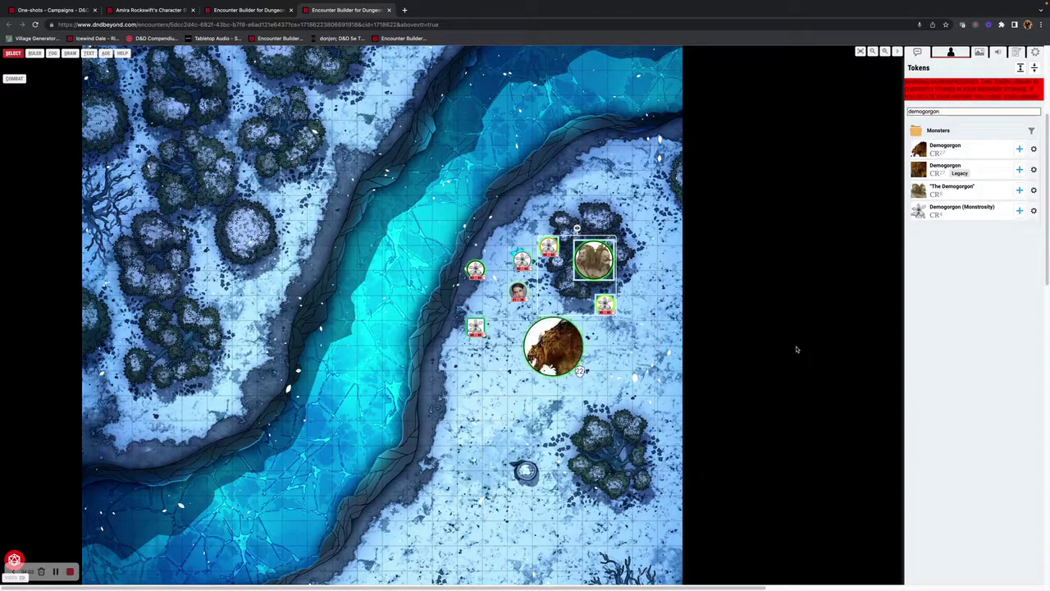
# Compare the CR 27 Demogorgon's HP on hover in the DM and player views, and move its token about 20 ft southwest.
pyautogui.moveTo(553, 350)
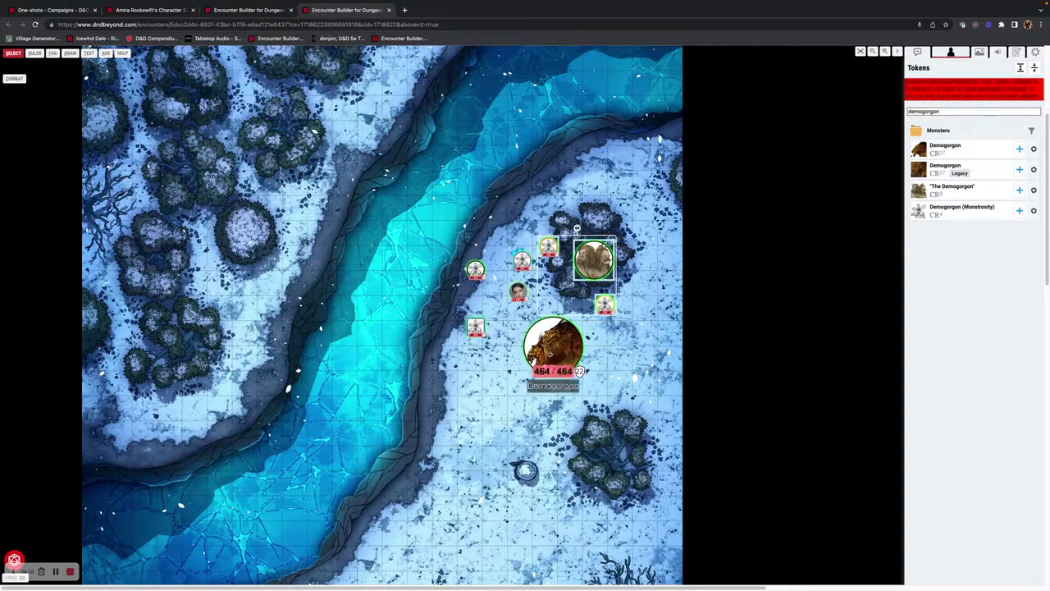
pyautogui.click(150, 10)
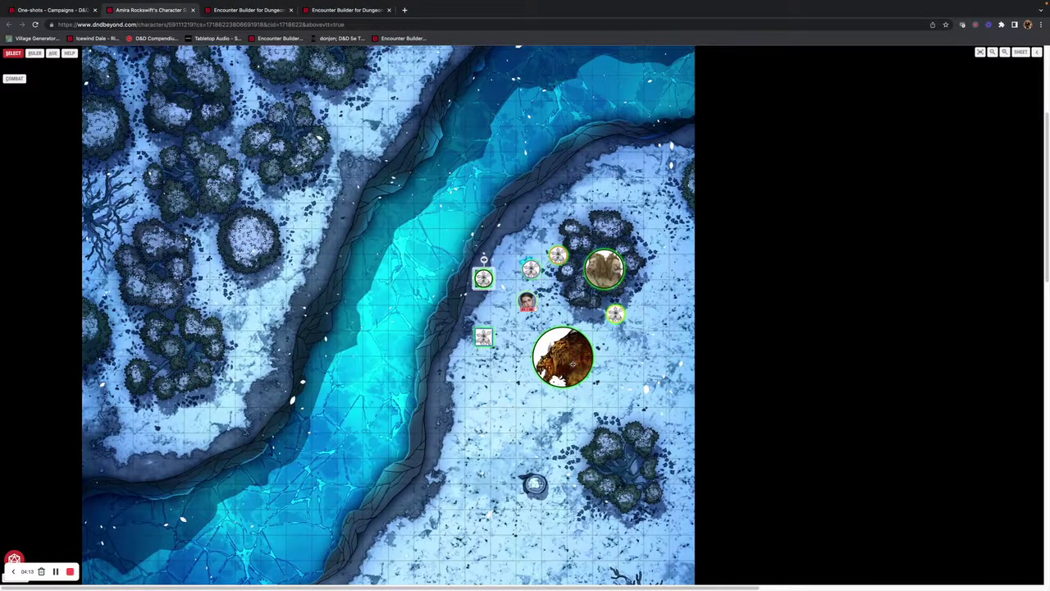
pyautogui.click(348, 10)
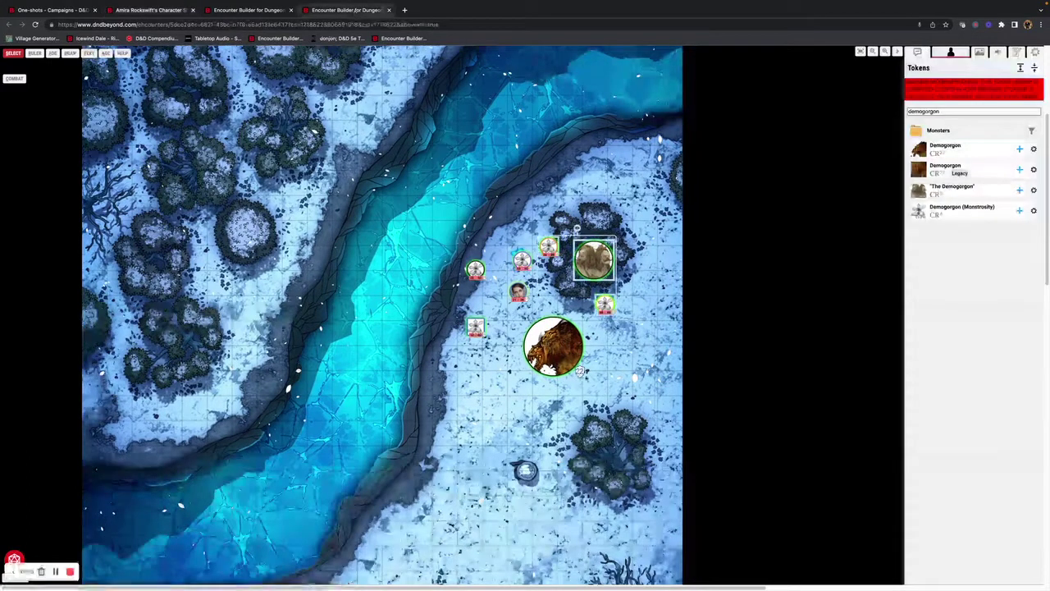
pyautogui.moveTo(574, 365)
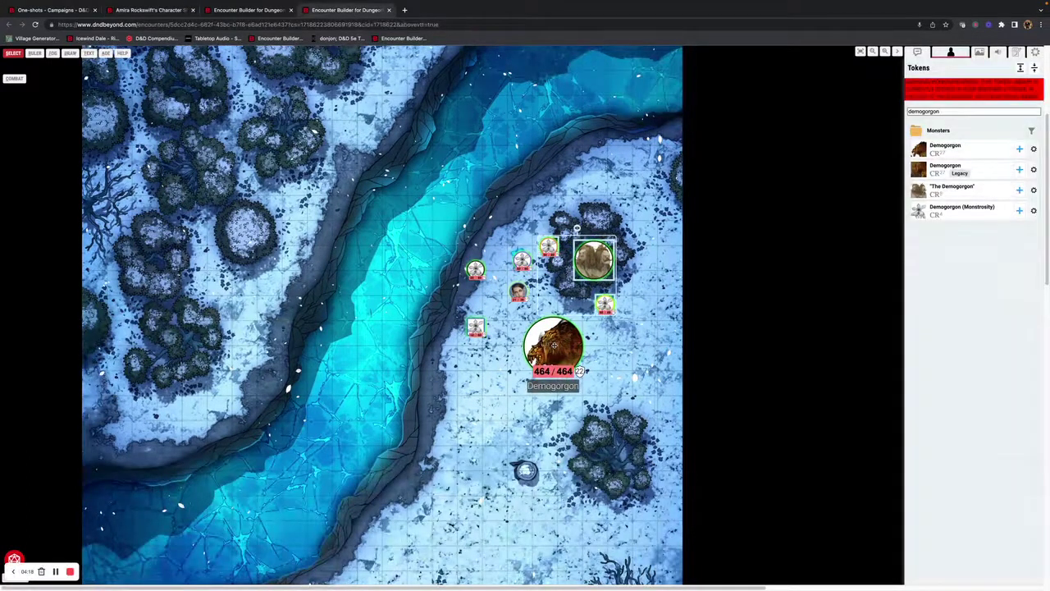
pyautogui.moveTo(554, 346); pyautogui.dragTo(470, 375)
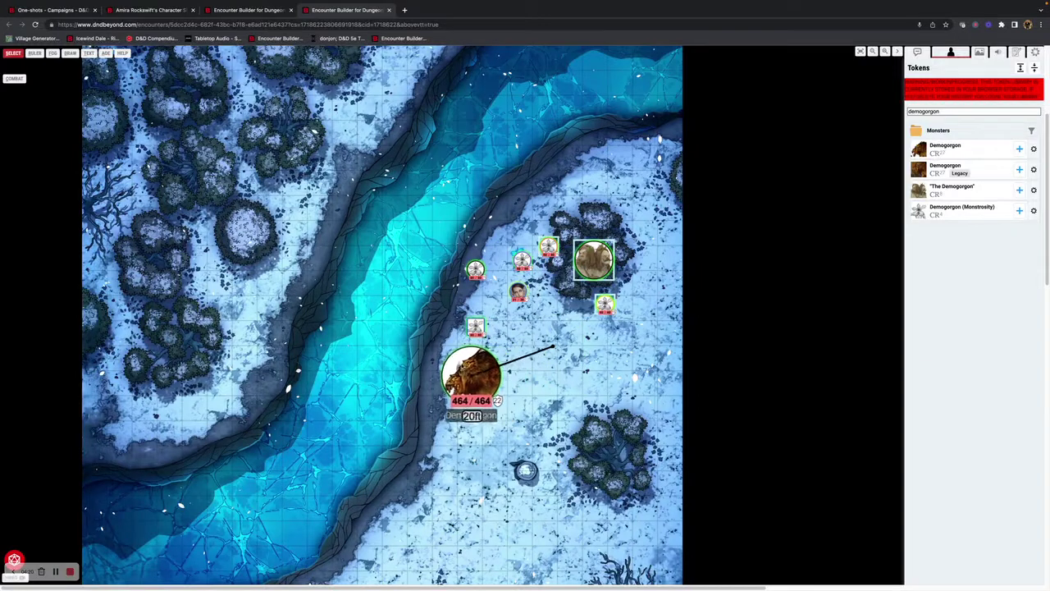
# Replace the Only Show HP Values on Hover default with Disable Border and place a Demogorgon (Monstrosity) token at the trees' southern edge.
pyautogui.click(1035, 52)
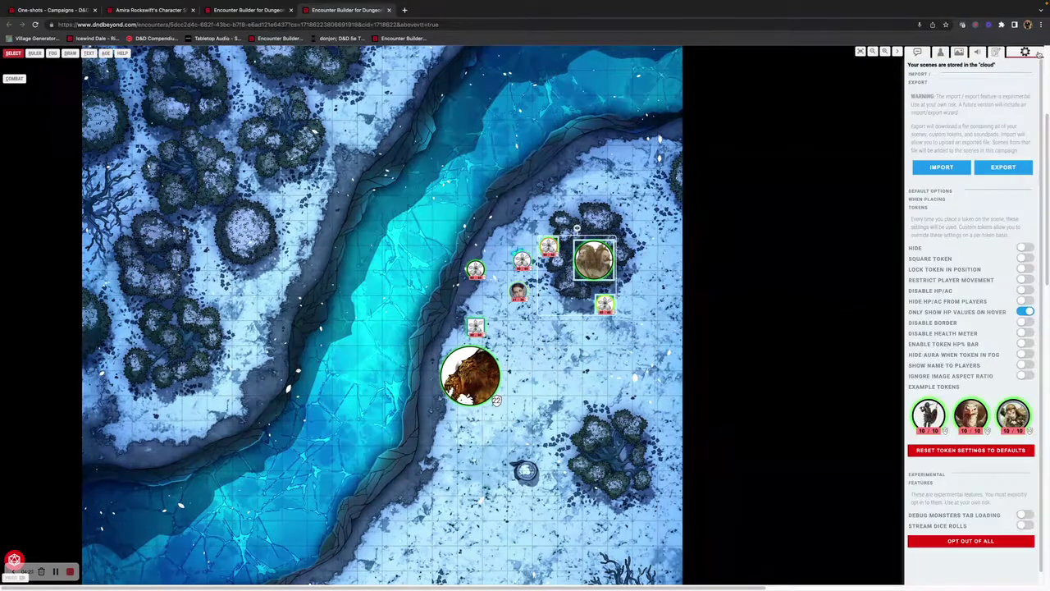
pyautogui.click(1025, 312)
pyautogui.click(1023, 323)
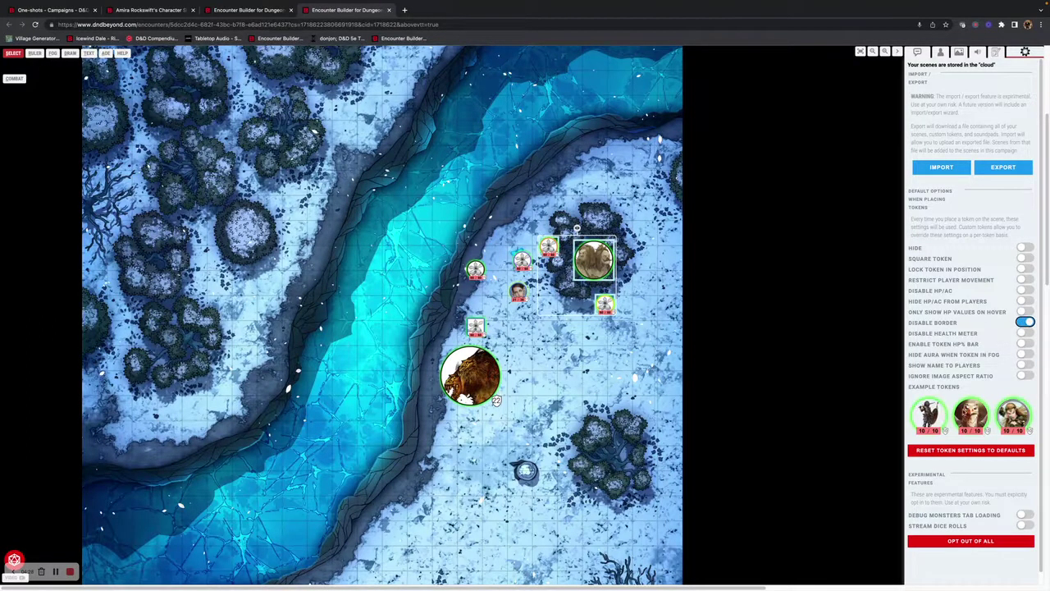
pyautogui.click(1026, 322)
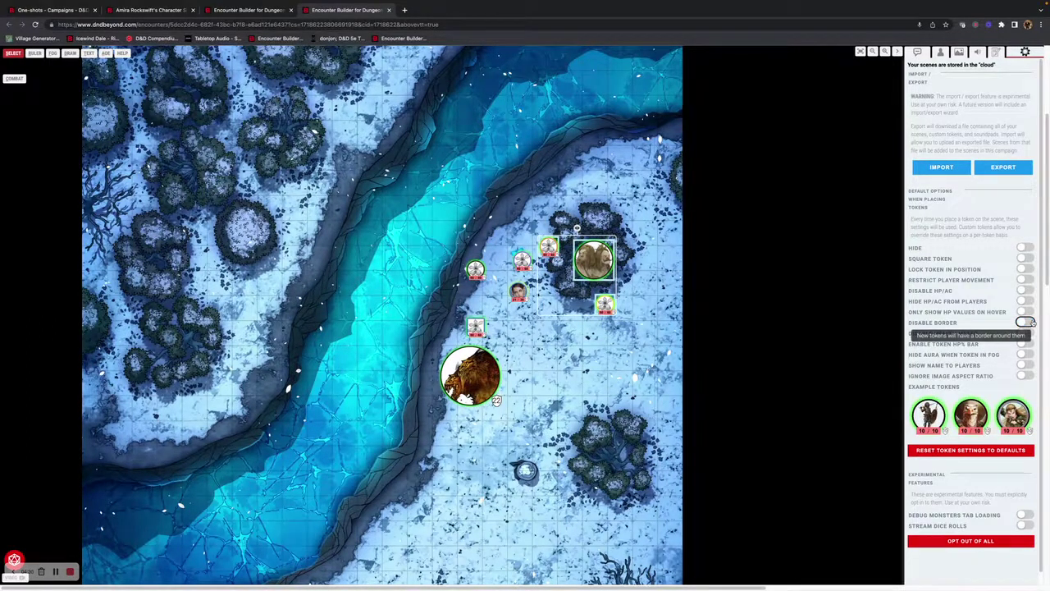
pyautogui.click(1025, 323)
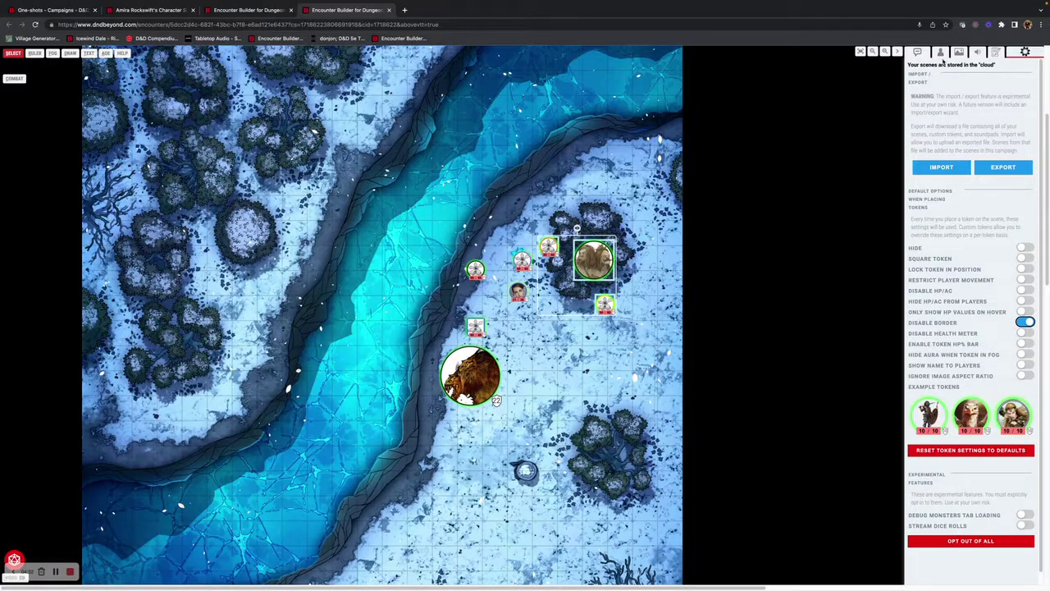
pyautogui.click(940, 52)
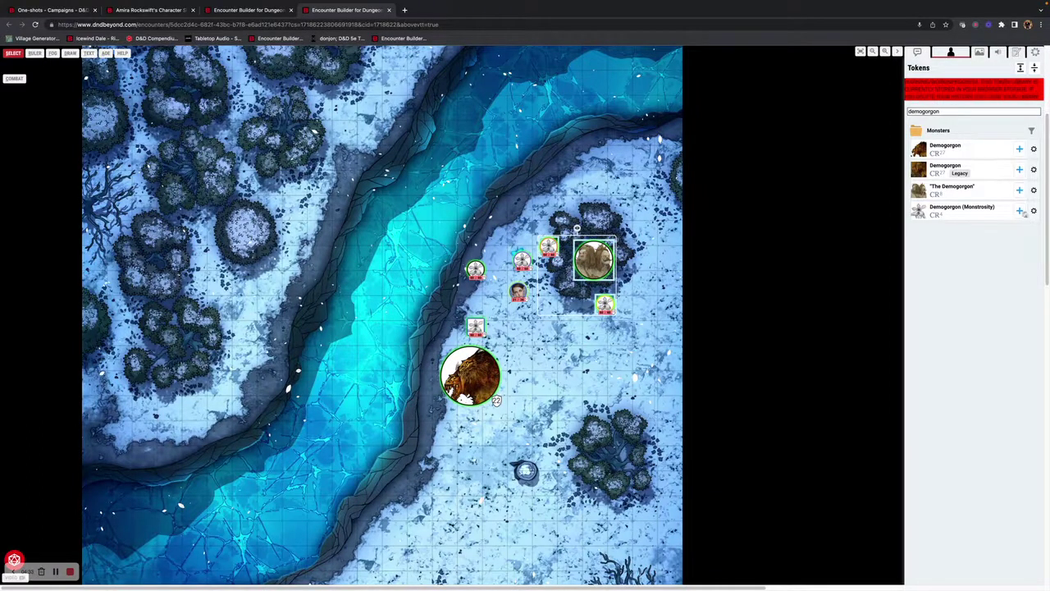
pyautogui.moveTo(533, 325); pyautogui.dragTo(574, 301)
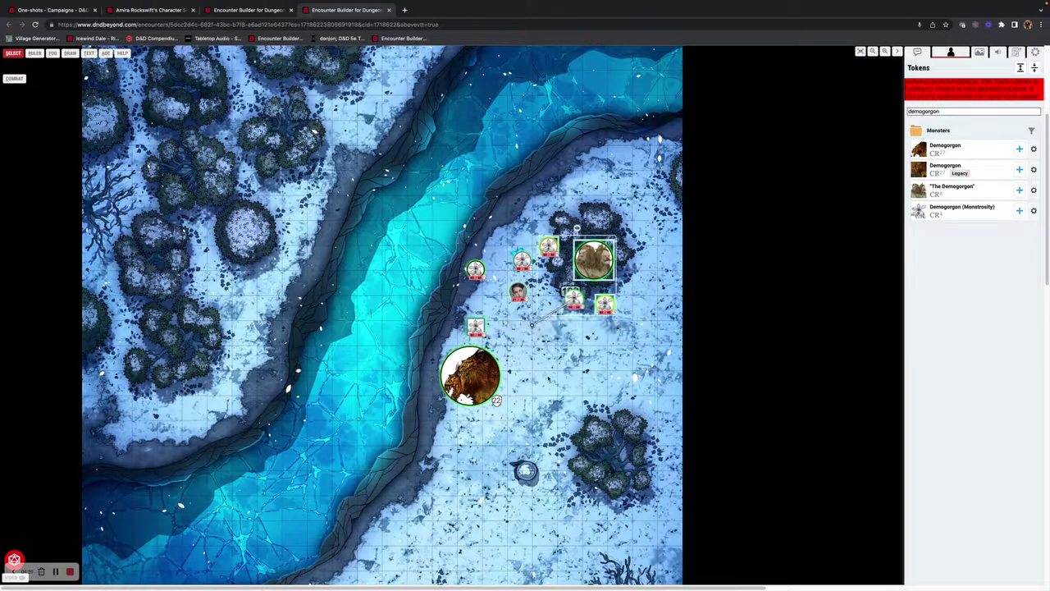
# Replace the Disable Border default for new tokens with Disable Health Meter.
pyautogui.click(1035, 52)
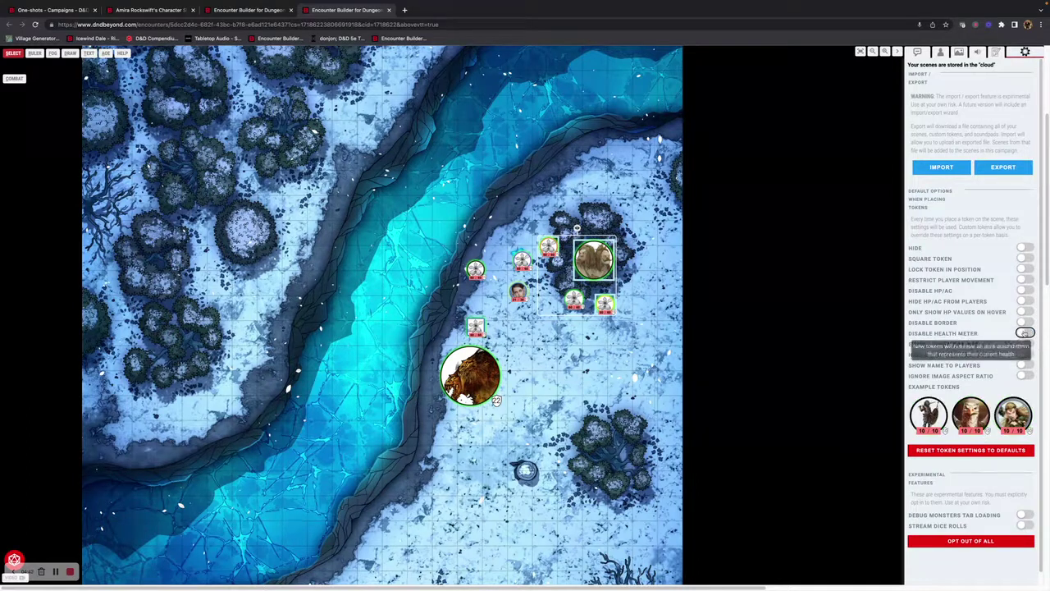
pyautogui.click(1024, 332)
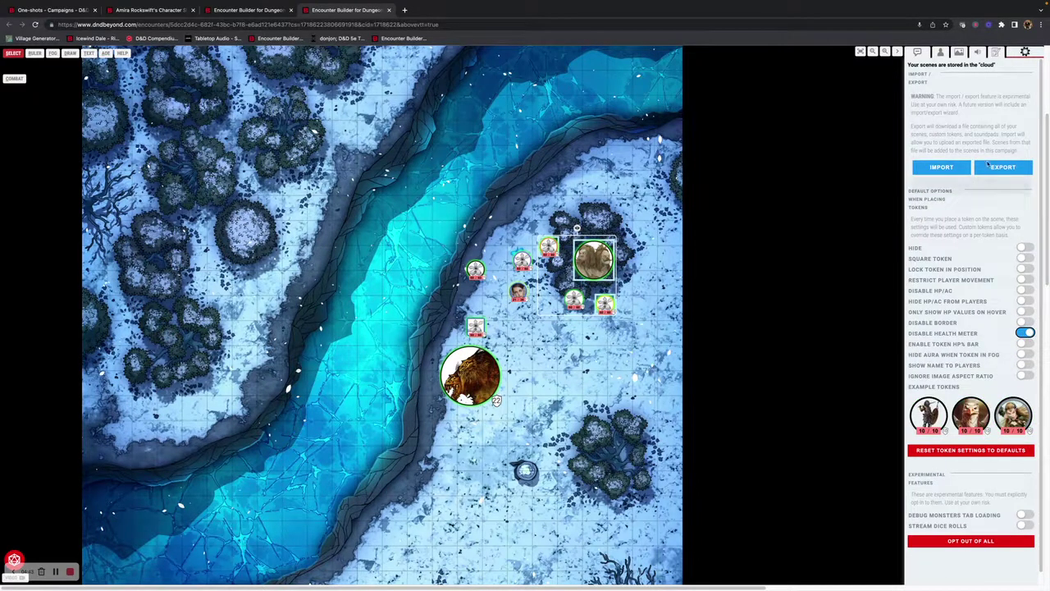
# Place a Demogorgon (Monstrosity) token without a health meter just east of the player character and check it in the player view.
pyautogui.click(945, 53)
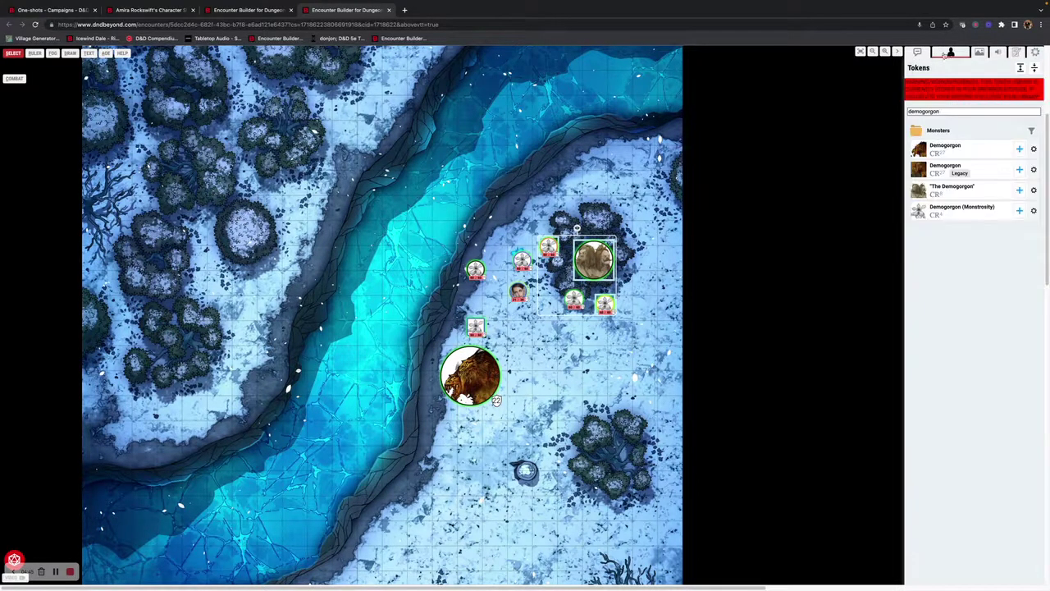
pyautogui.click(1019, 212)
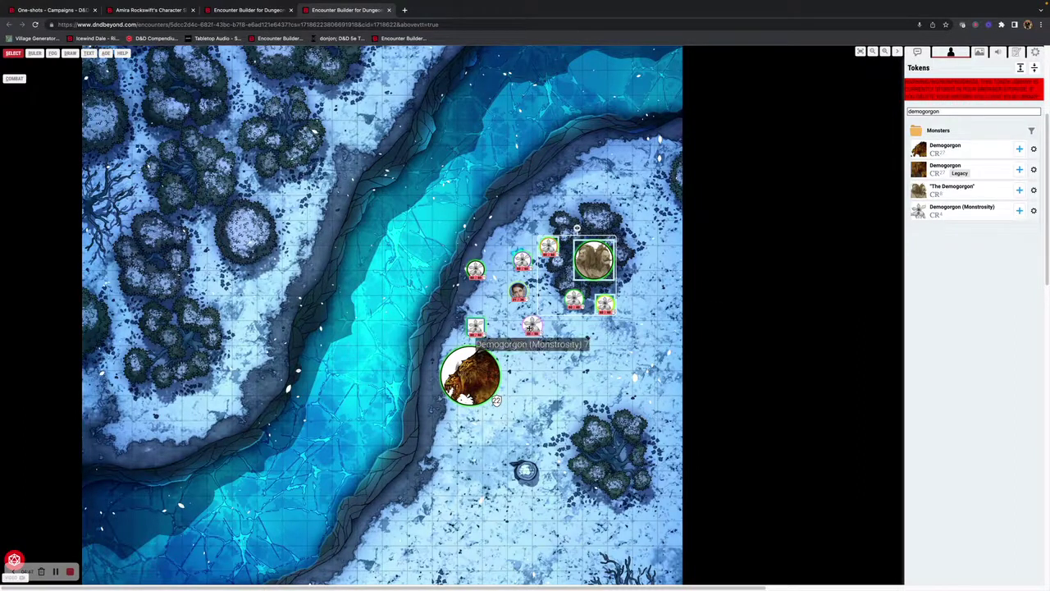
pyautogui.moveTo(530, 327); pyautogui.dragTo(553, 291)
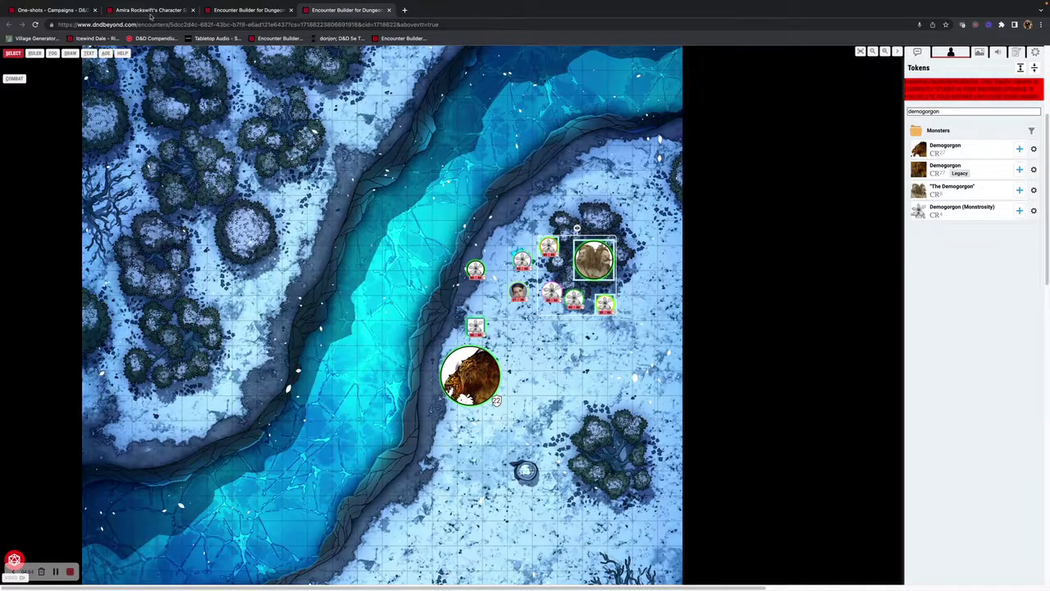
pyautogui.click(150, 11)
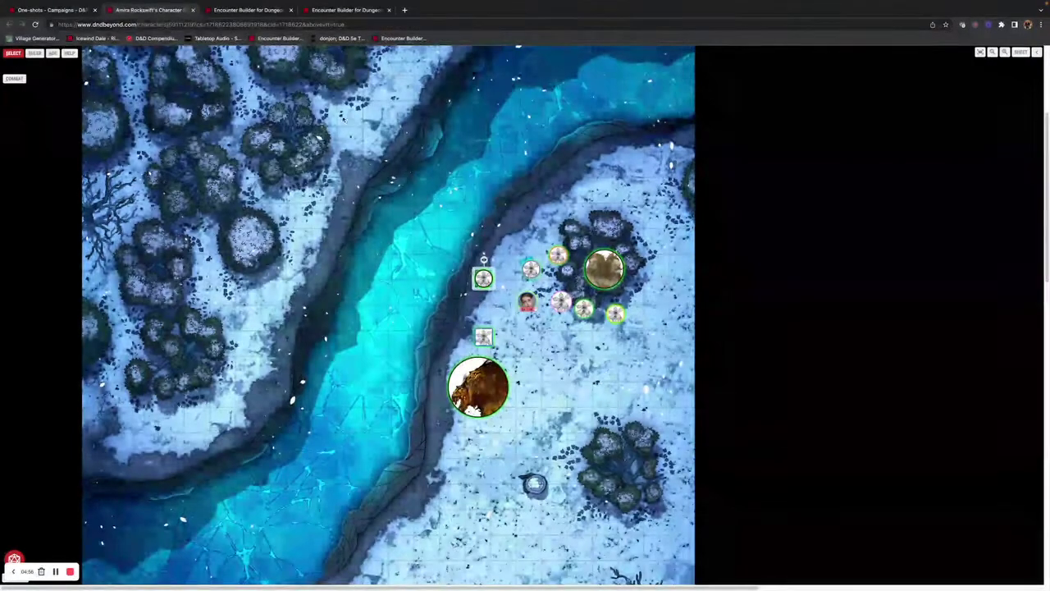
pyautogui.click(329, 14)
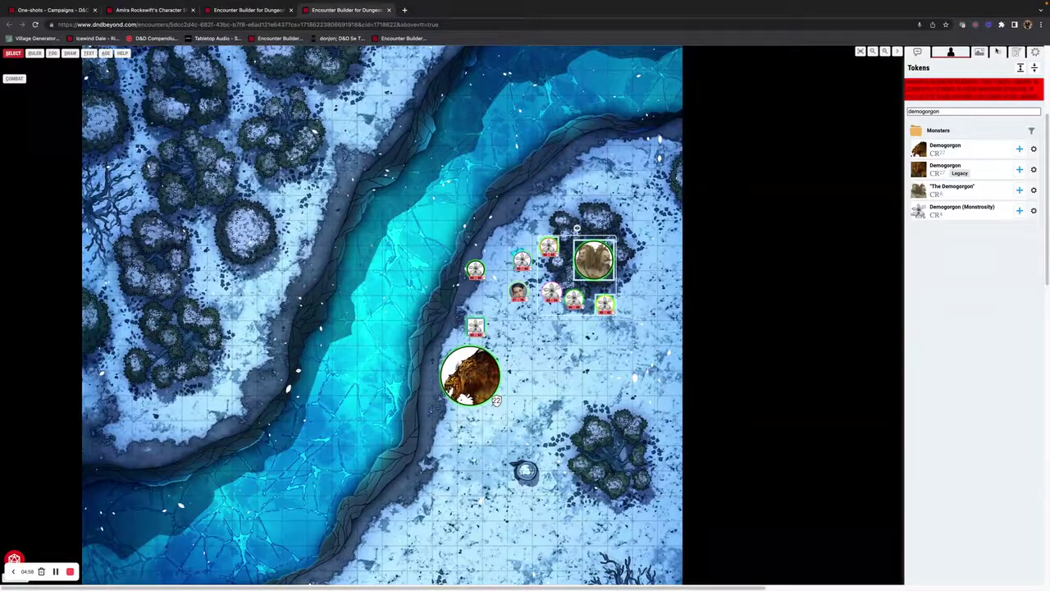
# Replace the Disable Health Meter default for new tokens with Enable Token HP% Bar.
pyautogui.click(1034, 55)
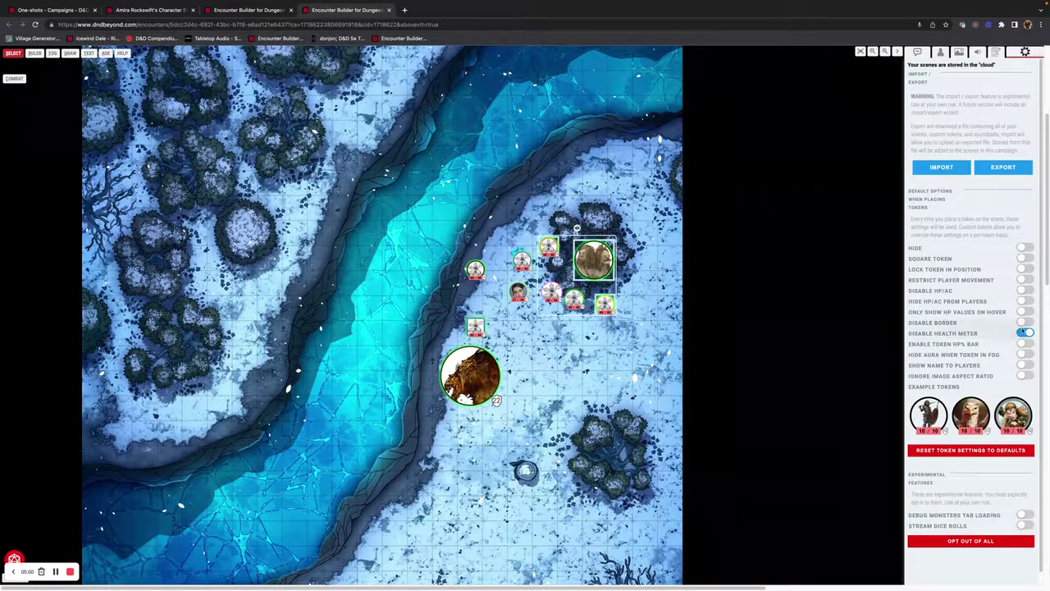
pyautogui.click(1025, 332)
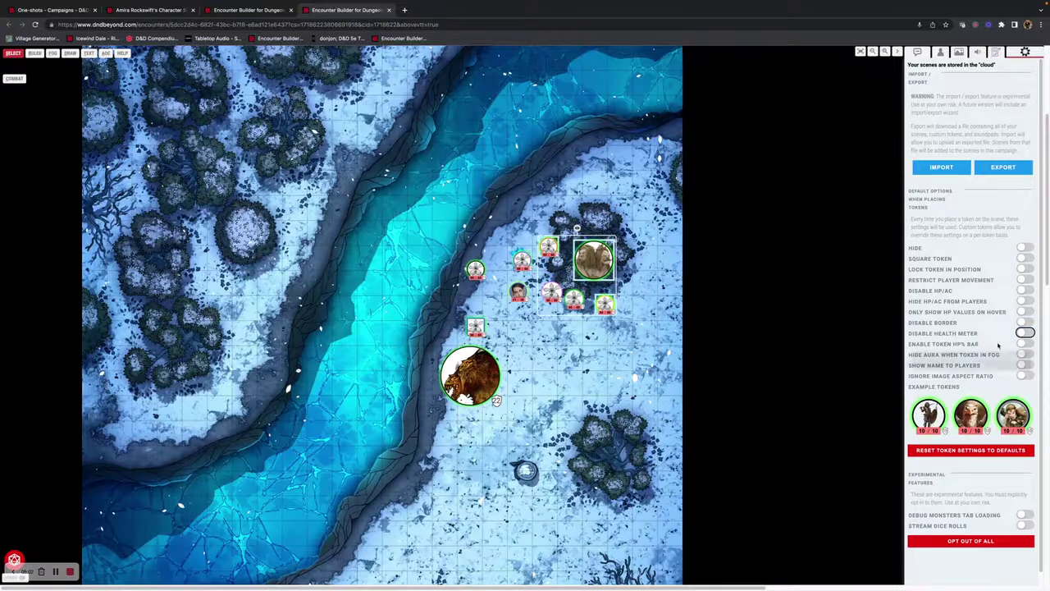
pyautogui.click(1024, 343)
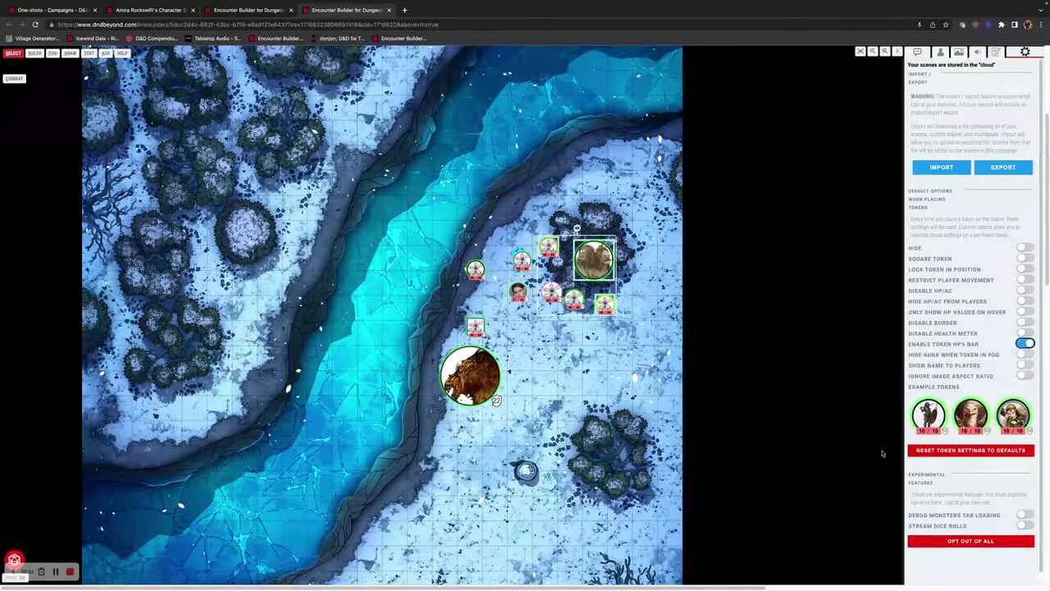
pyautogui.click(1024, 343)
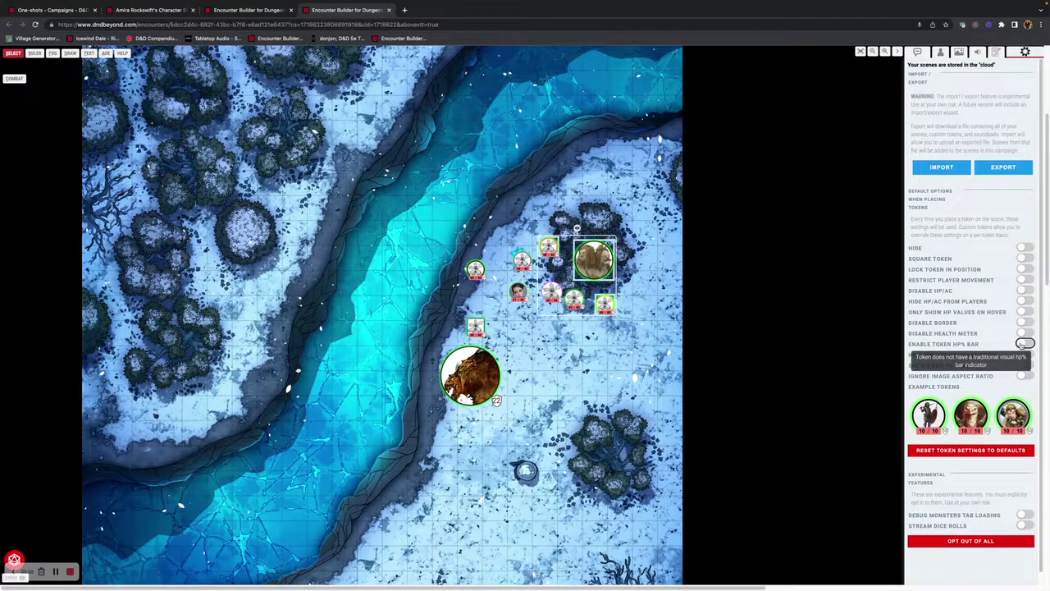
pyautogui.click(1024, 344)
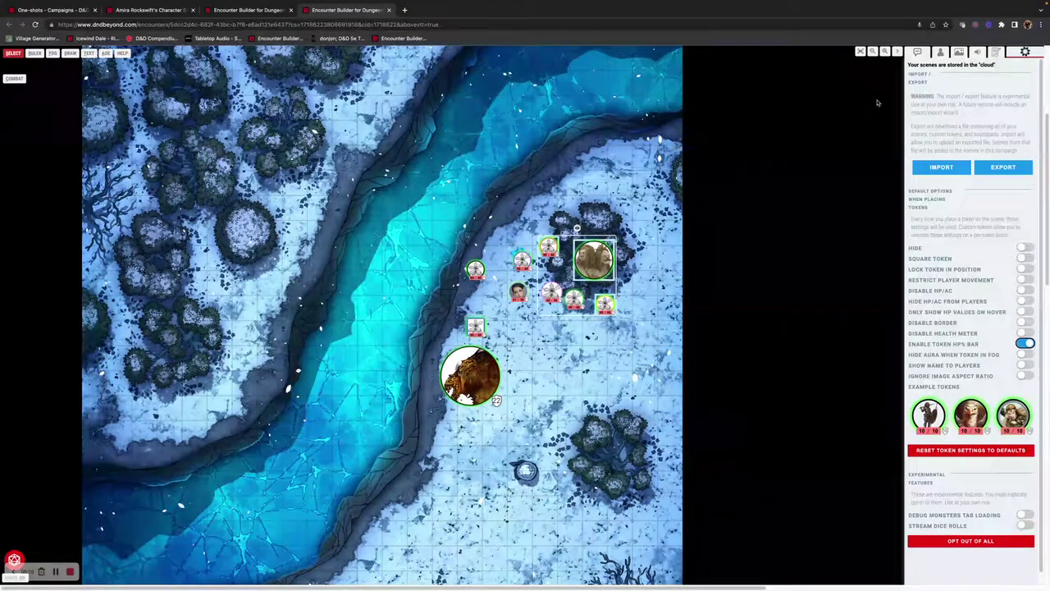
# Place a Demogorgon (Monstrosity) token with an HP% bar southwest of the player character and check it in the player view.
pyautogui.click(940, 53)
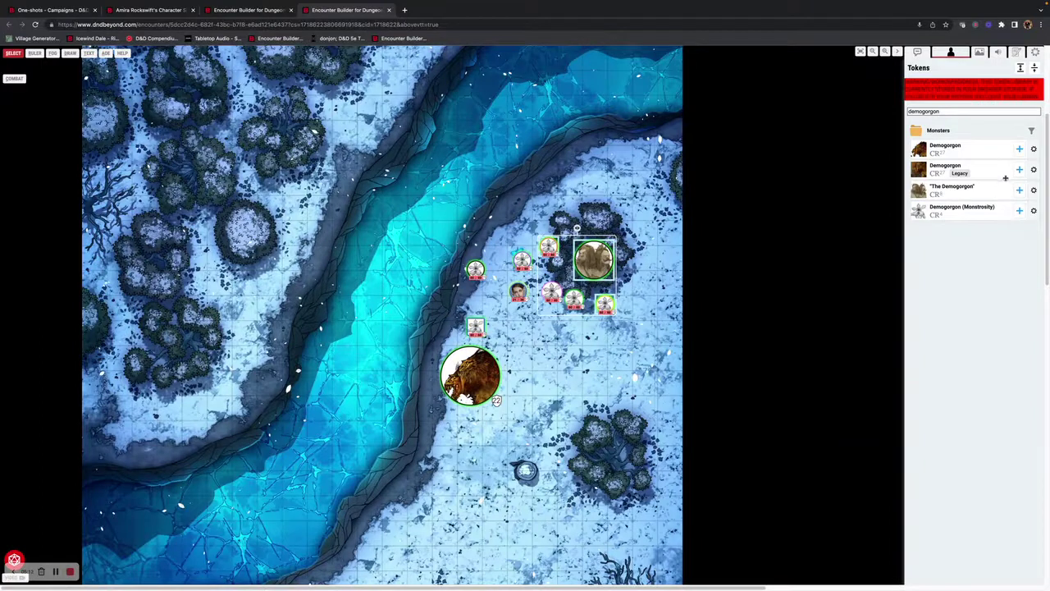
pyautogui.click(1020, 211)
pyautogui.moveTo(533, 325); pyautogui.dragTo(513, 323)
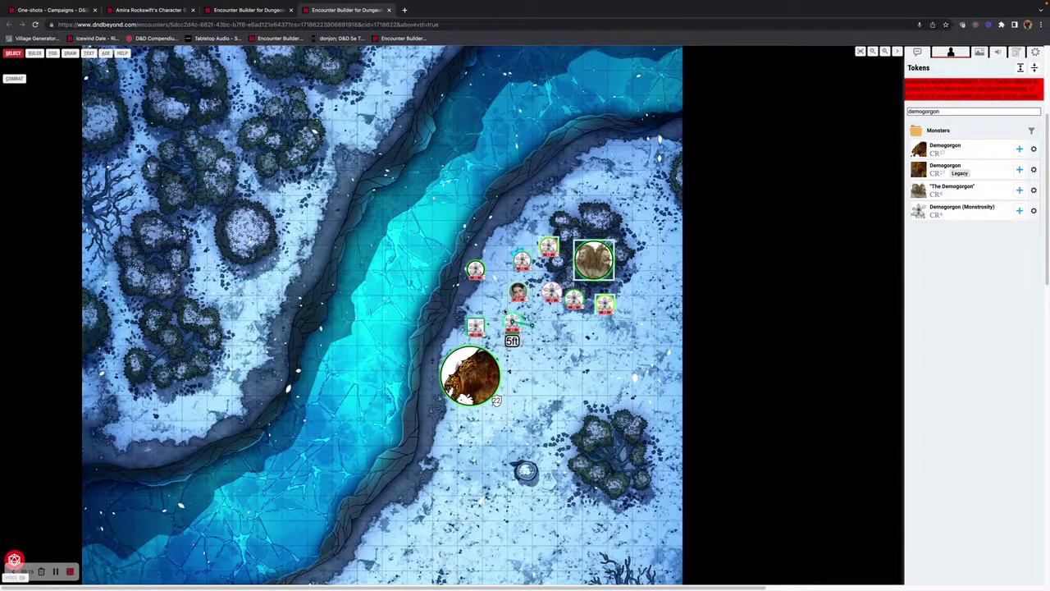
pyautogui.click(129, 10)
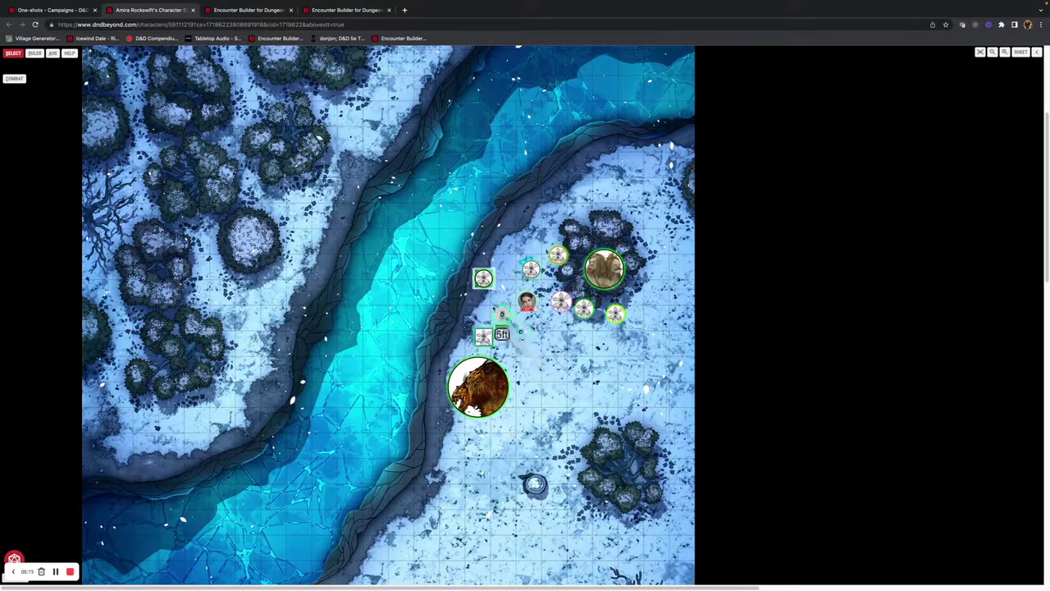
pyautogui.click(344, 9)
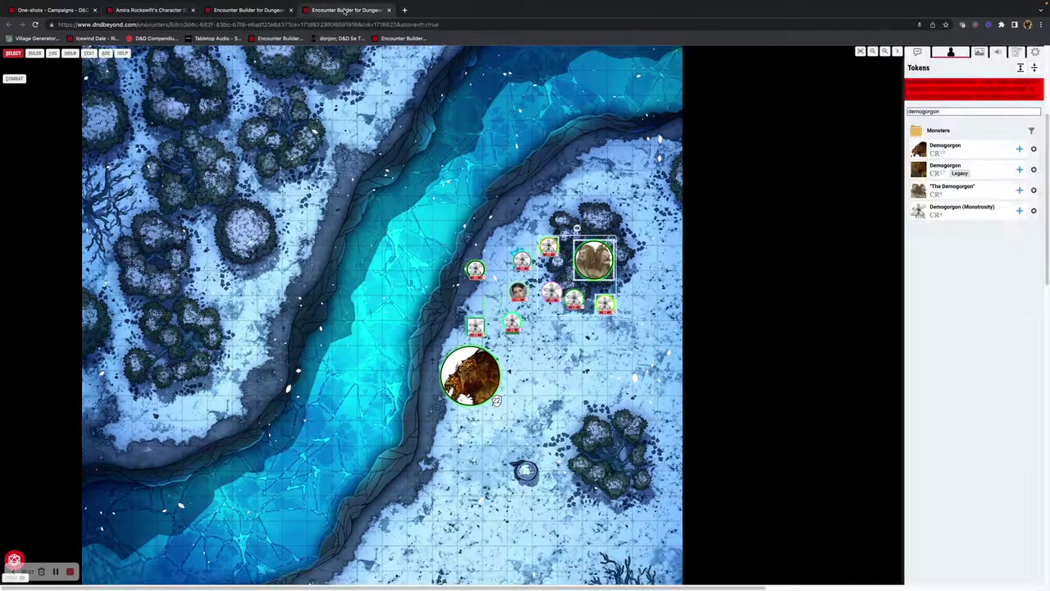
# Turn off the Enable Token HP% Bar default and hide a square area over the river west of the tokens with fog.
pyautogui.click(1036, 53)
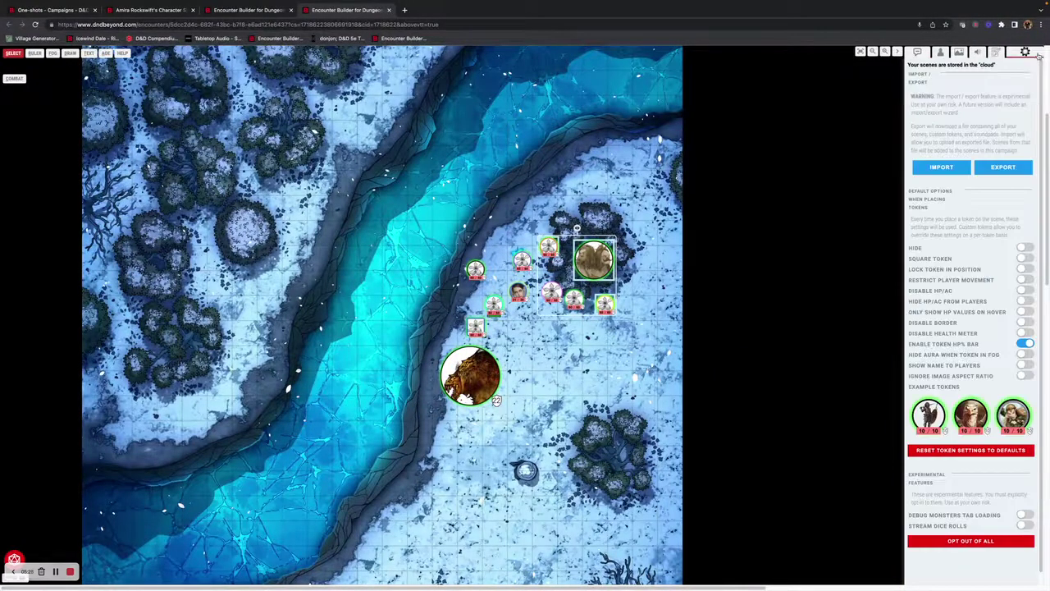
pyautogui.click(1026, 344)
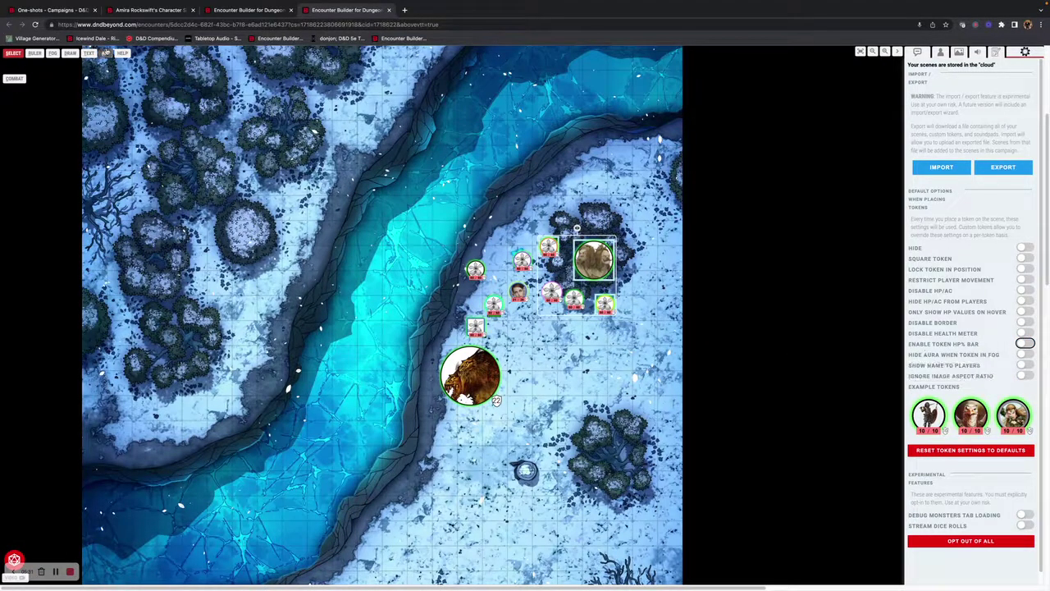
pyautogui.click(52, 52)
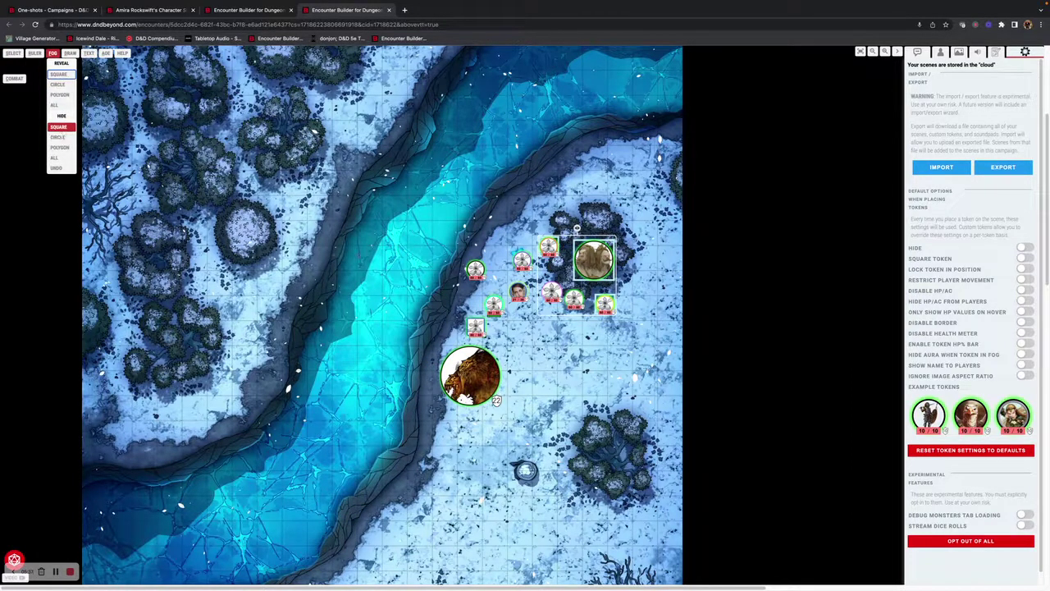
pyautogui.moveTo(332, 210); pyautogui.dragTo(427, 304)
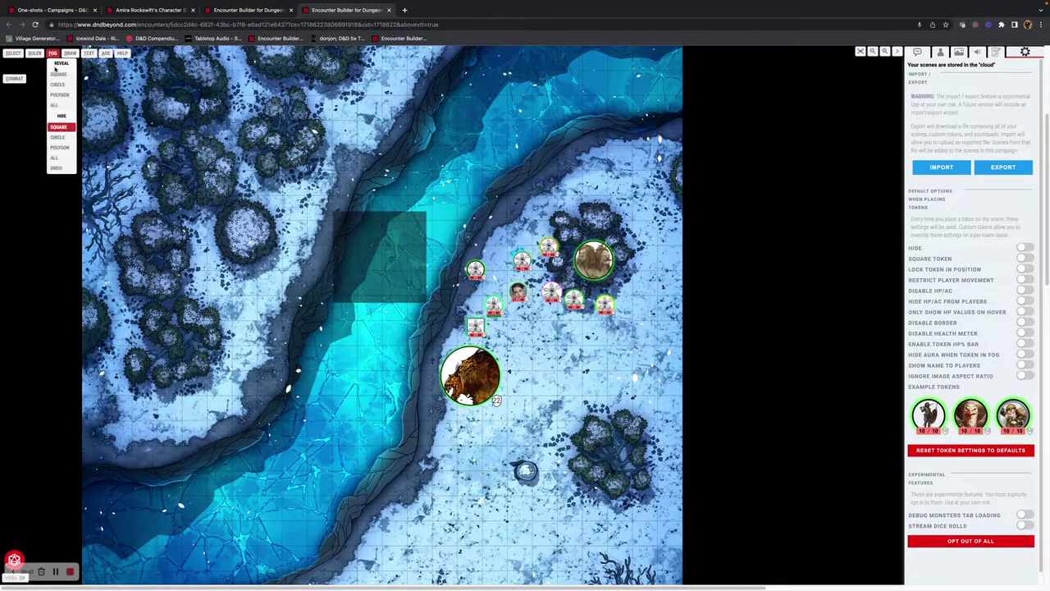
pyautogui.click(14, 53)
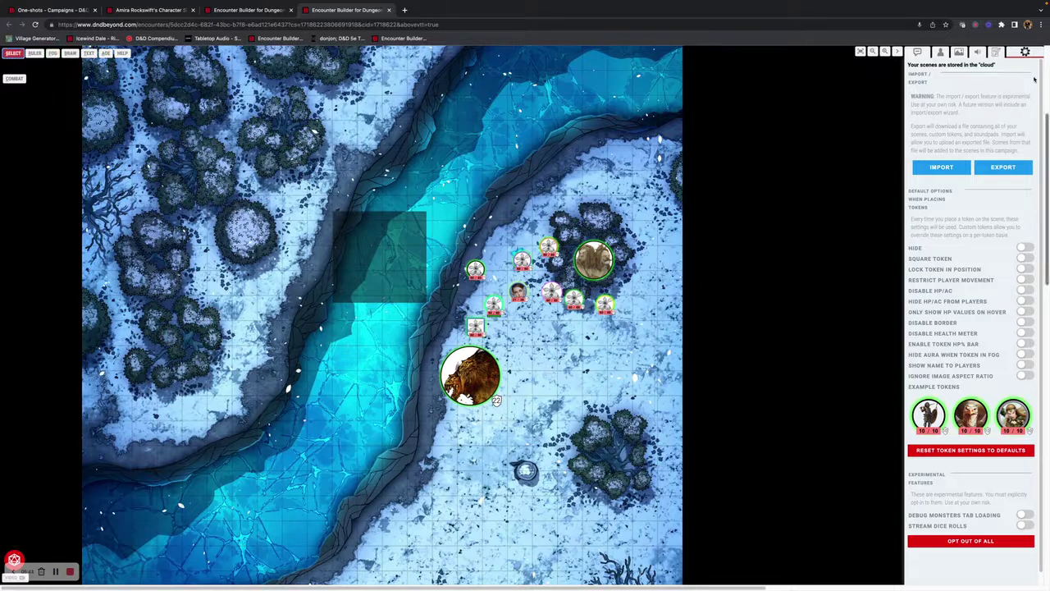
# Place another non-legacy CR 27 Demogorgon token and move it about 40 ft northwest into the fogged square.
pyautogui.click(941, 54)
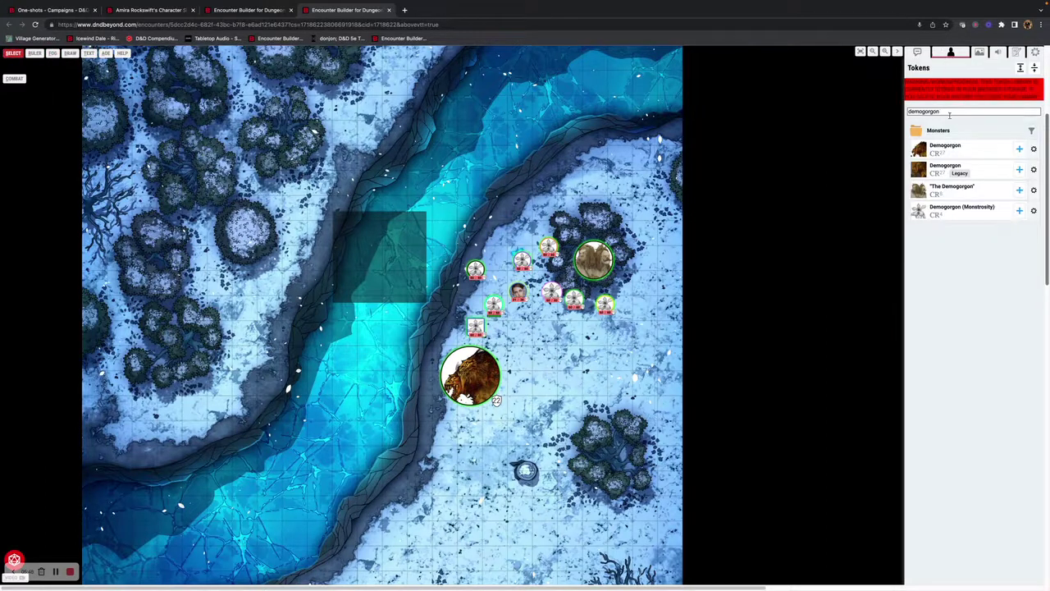
pyautogui.click(1019, 151)
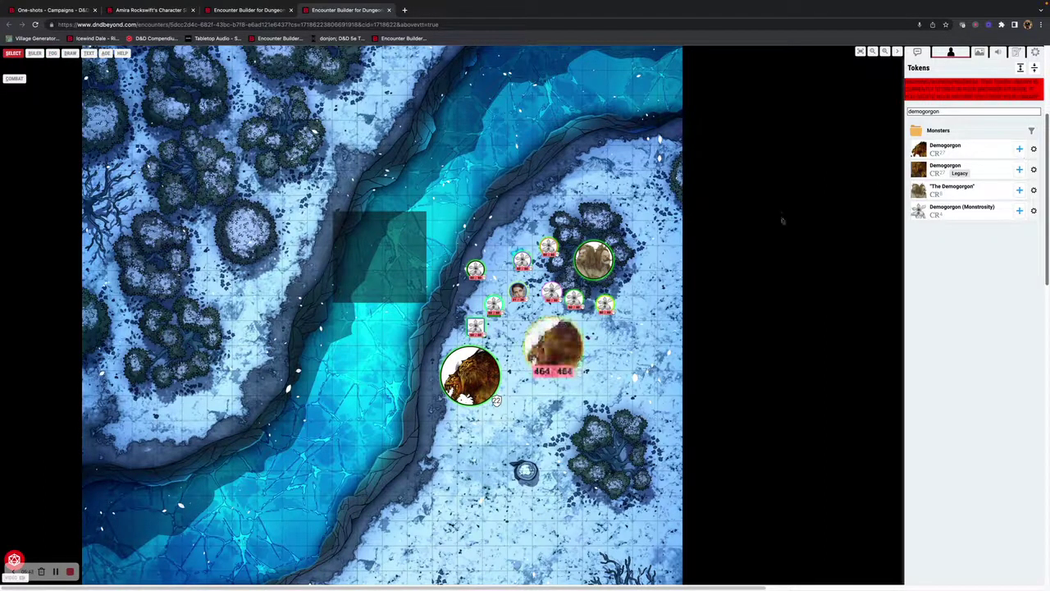
pyautogui.moveTo(552, 350); pyautogui.dragTo(379, 256)
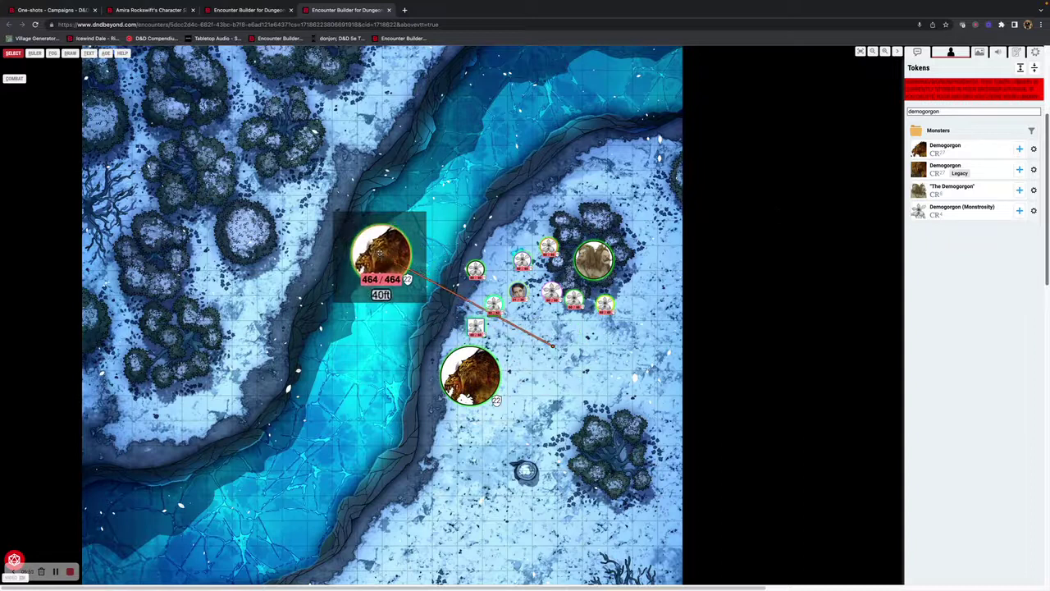
# Give the fogged Demogorgon token an aura with light appearance and the Lamp (15/30) preset, and check it in the player view.
pyautogui.rightClick(380, 256)
pyautogui.moveTo(361, 354)
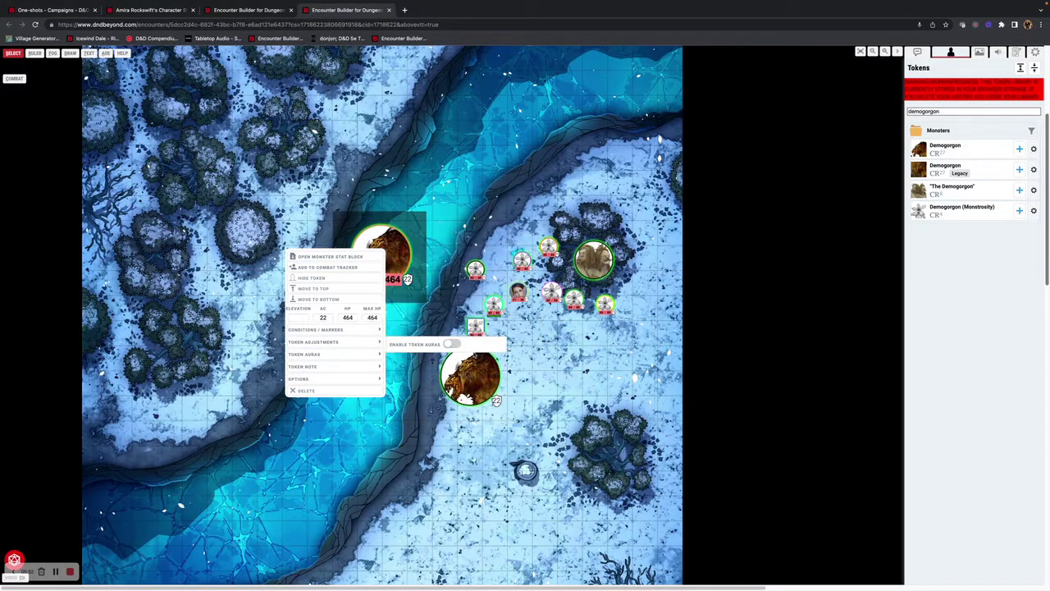
pyautogui.click(451, 344)
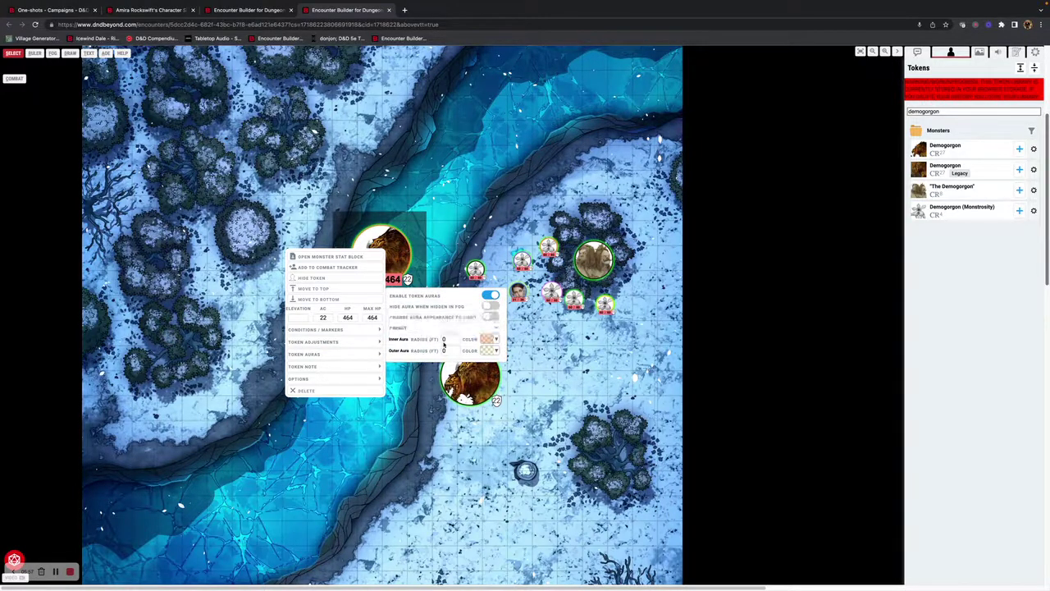
pyautogui.click(490, 317)
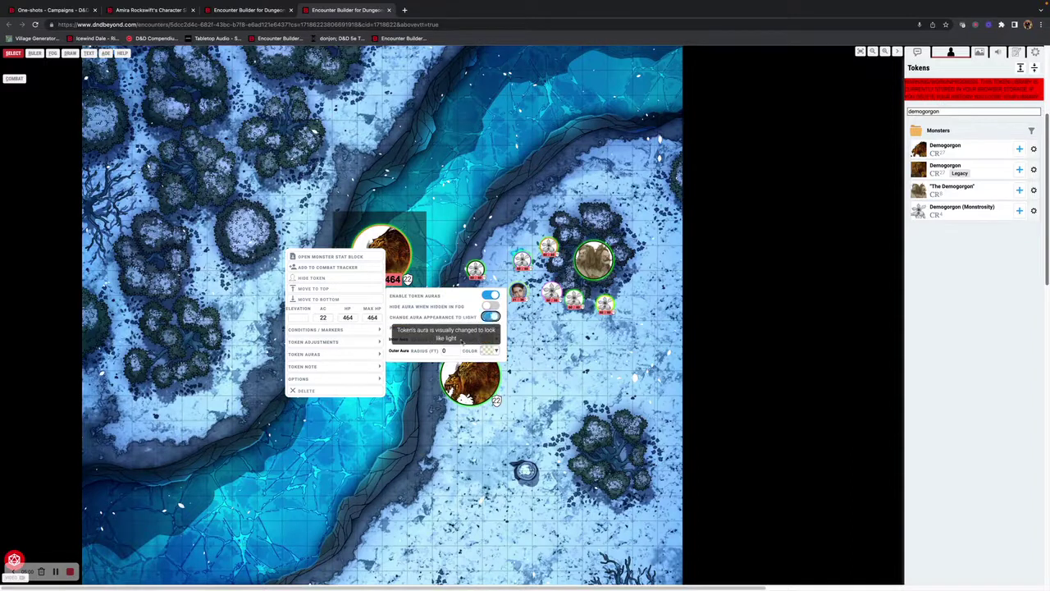
pyautogui.click(482, 330)
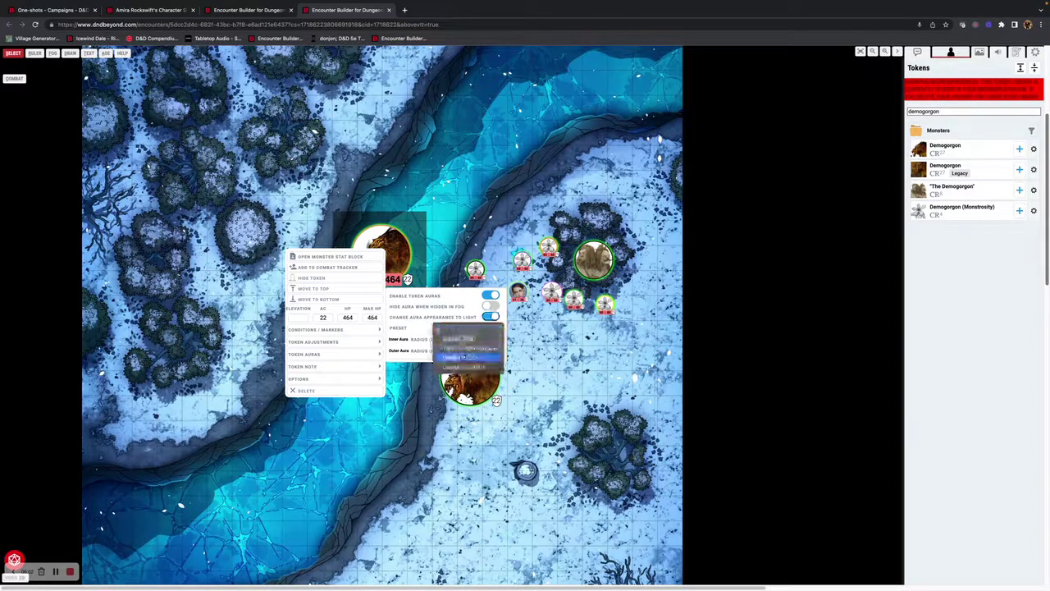
pyautogui.click(463, 357)
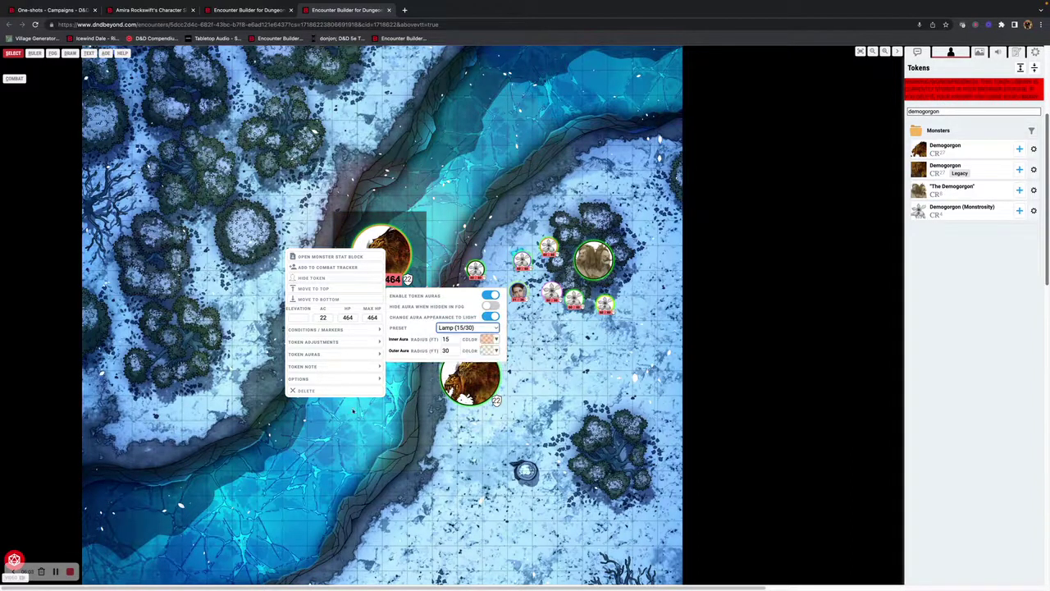
pyautogui.click(399, 353)
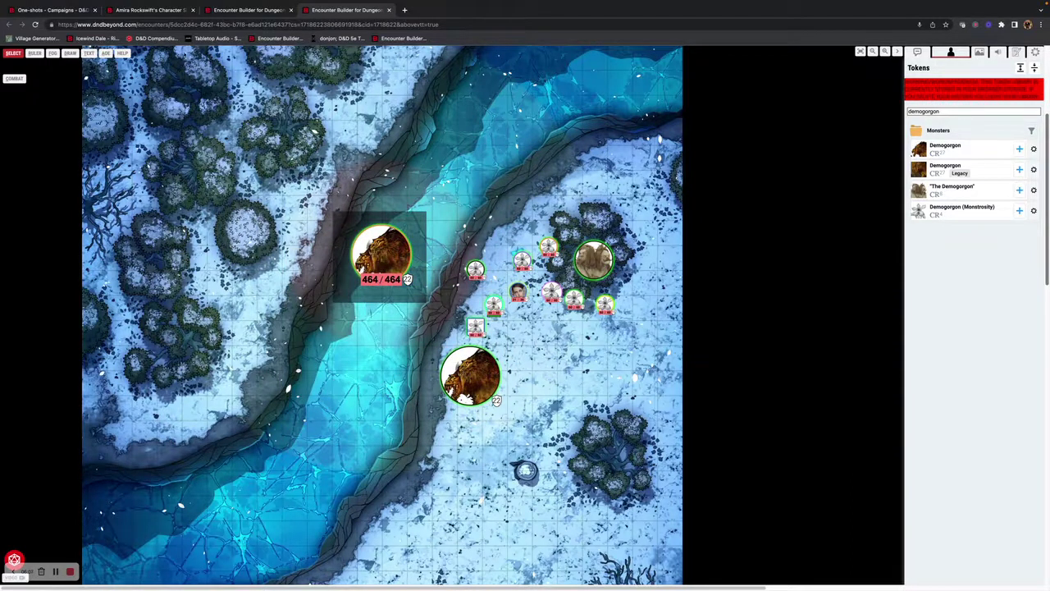
pyautogui.click(153, 12)
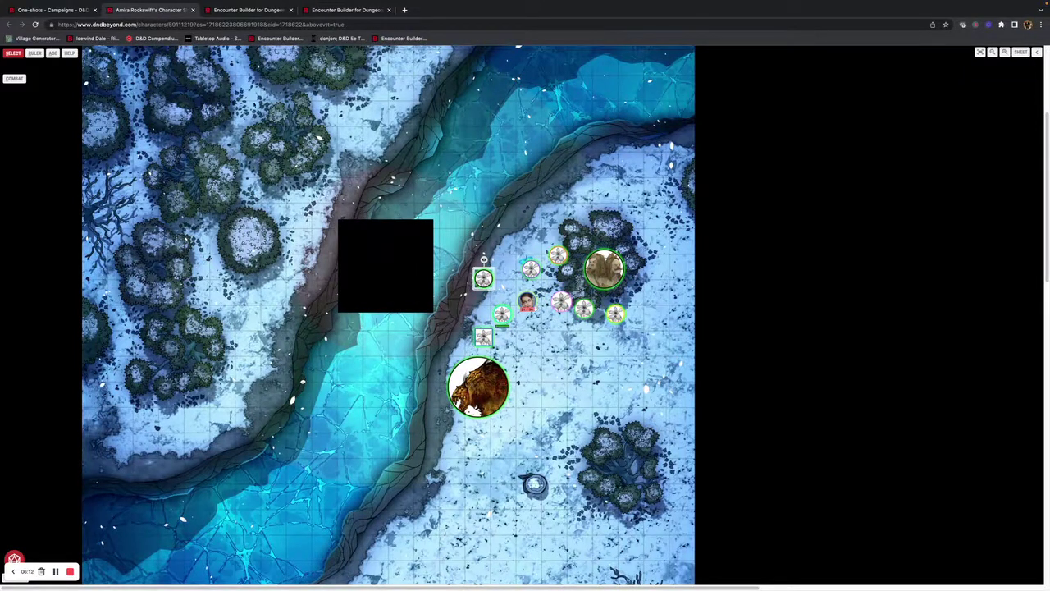
pyautogui.click(328, 12)
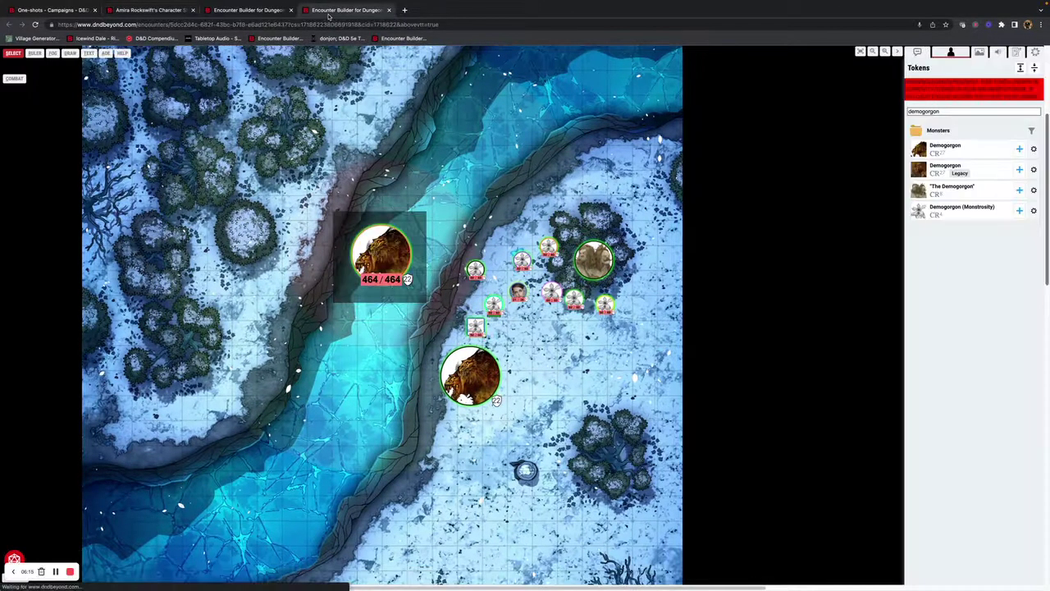
# Set the fogged Demogorgon's aura to hide when the token is in fog, and compare the player and DM views.
pyautogui.rightClick(381, 251)
pyautogui.moveTo(379, 385)
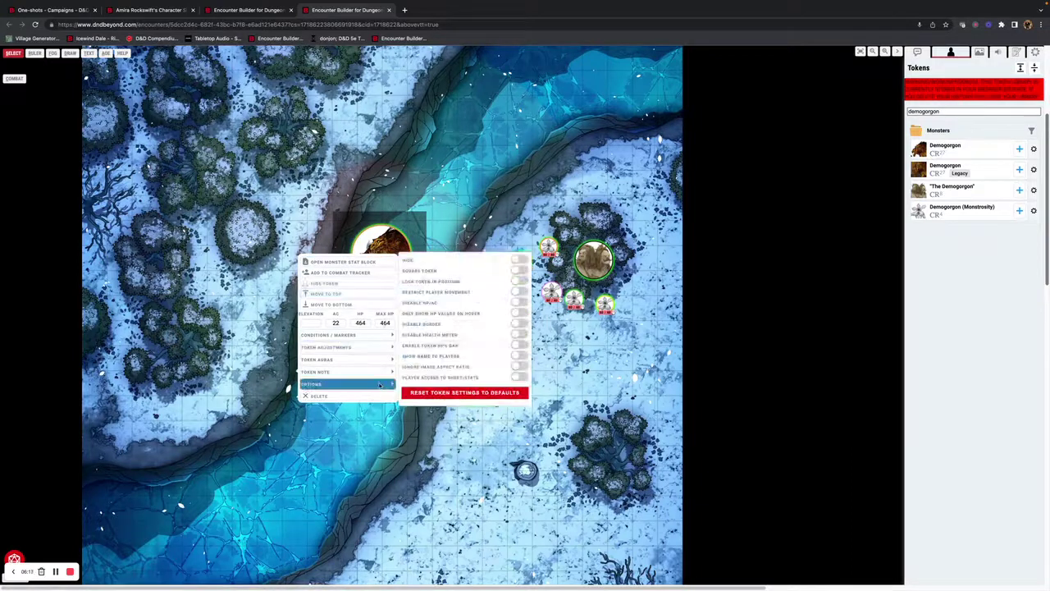
pyautogui.moveTo(353, 359)
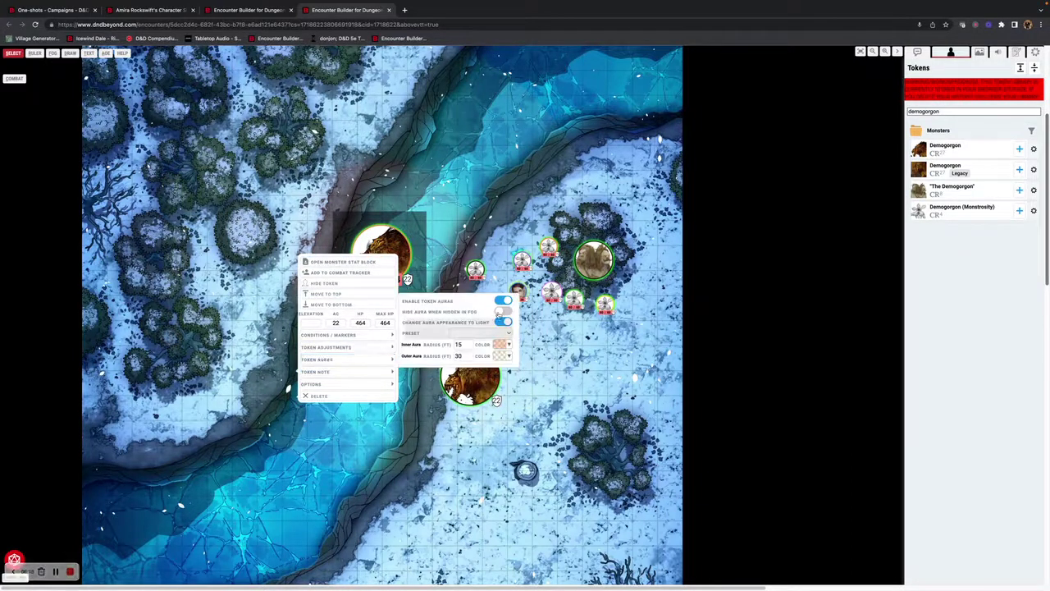
pyautogui.press('Escape')
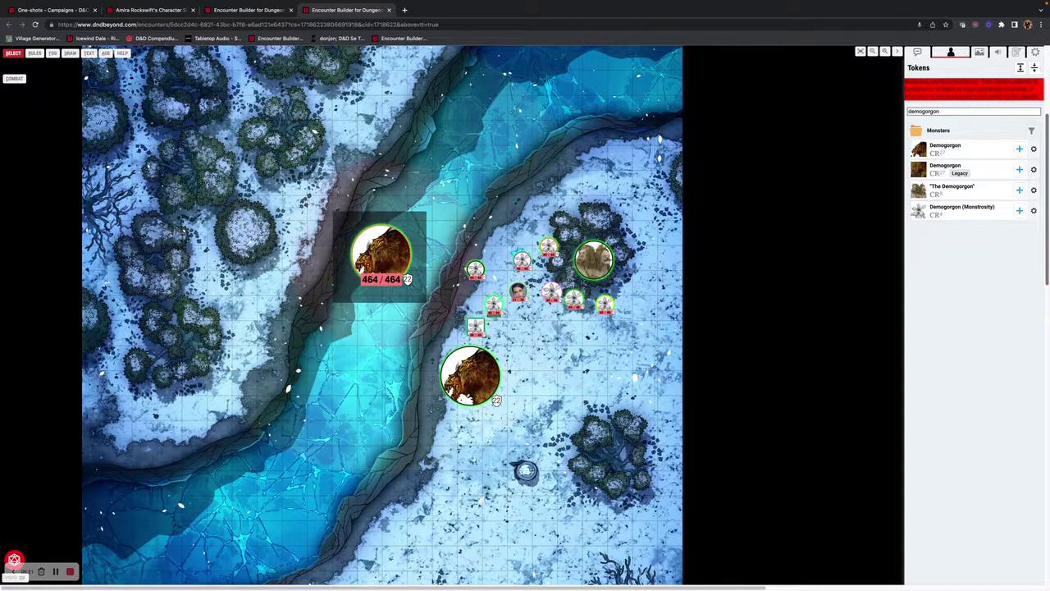
pyautogui.click(137, 12)
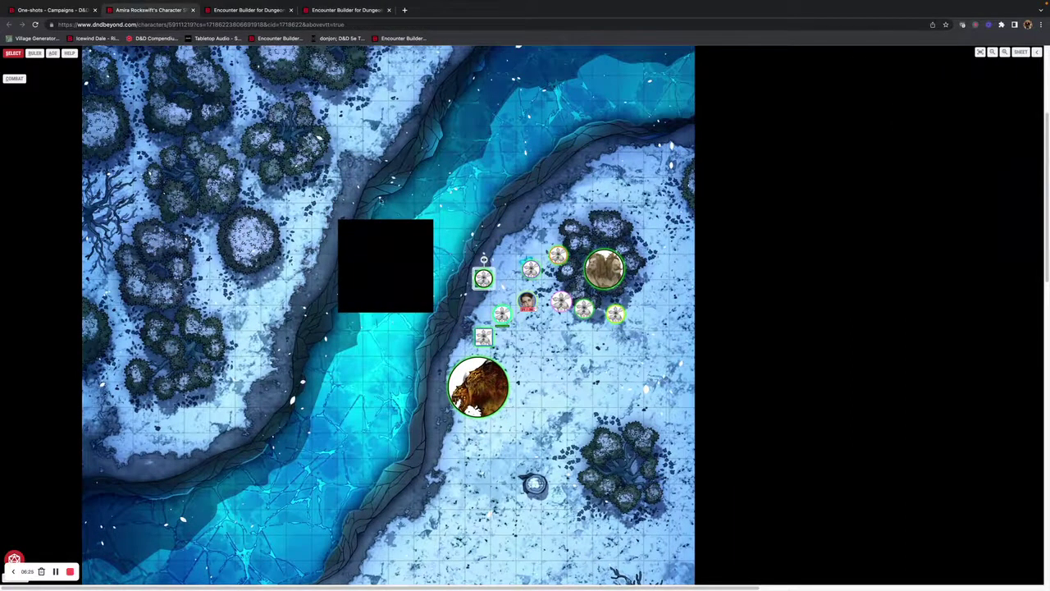
pyautogui.click(342, 11)
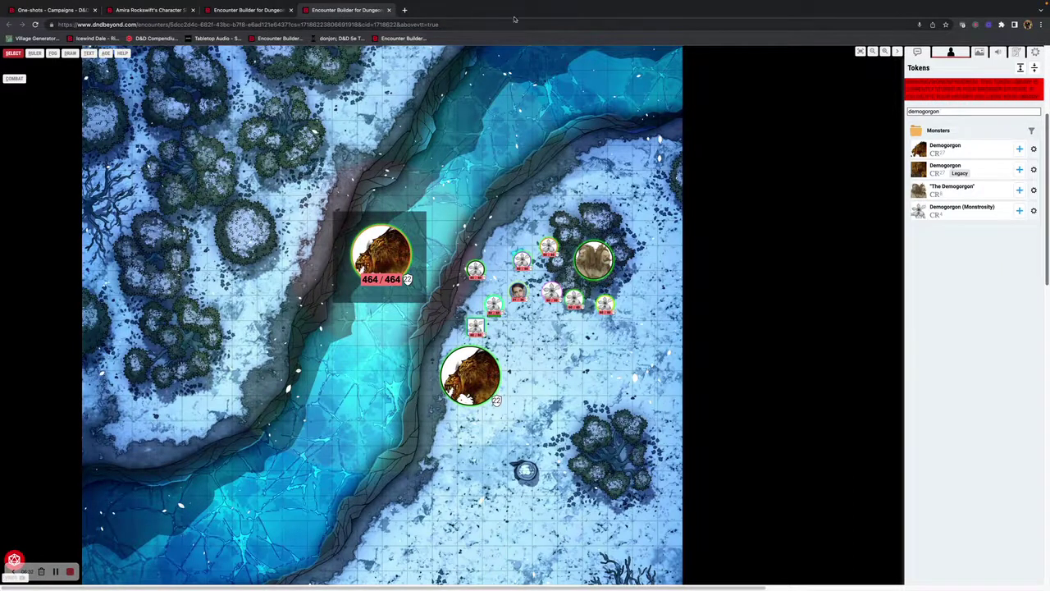
# Turn on the Show Name to Players default for newly placed tokens.
pyautogui.click(1035, 54)
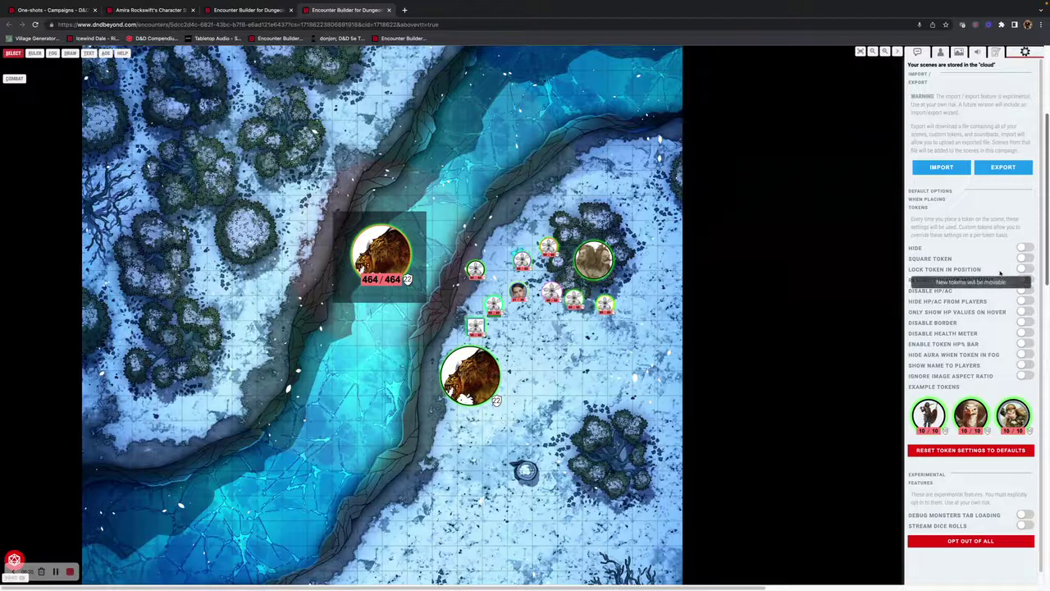
pyautogui.moveTo(982, 356)
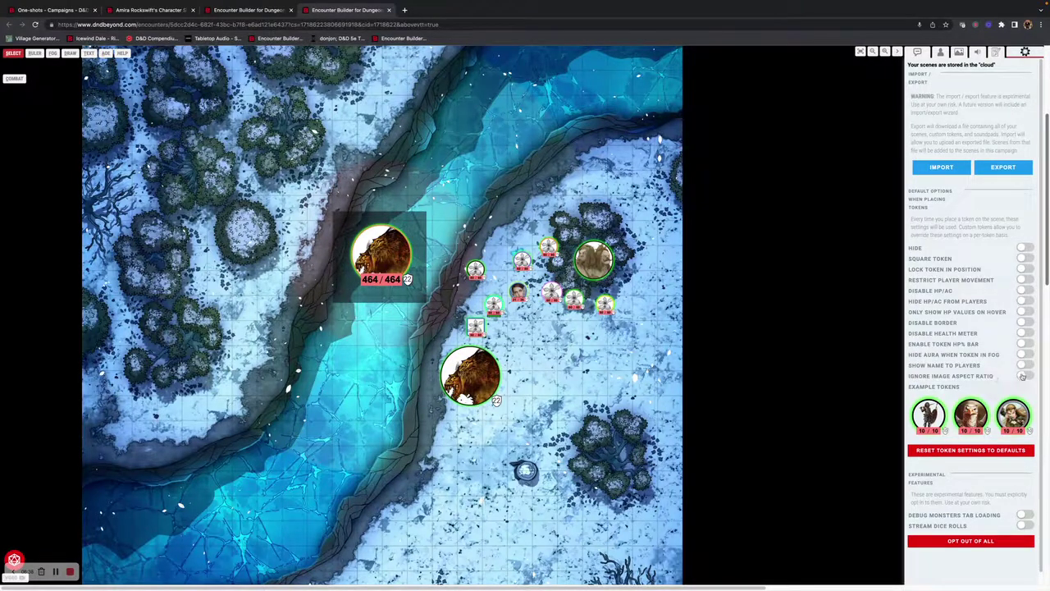
pyautogui.moveTo(1021, 370)
pyautogui.click(154, 11)
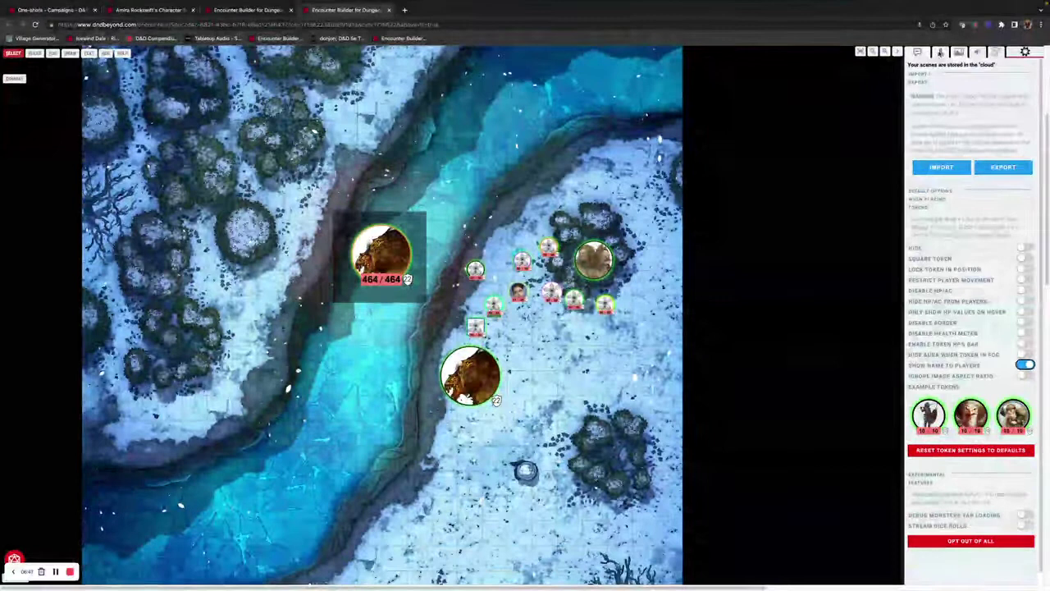
# Place a Demogorgon (Monstrosity) token just northwest of the player character and check its name display in the player view.
pyautogui.click(949, 52)
pyautogui.click(1019, 212)
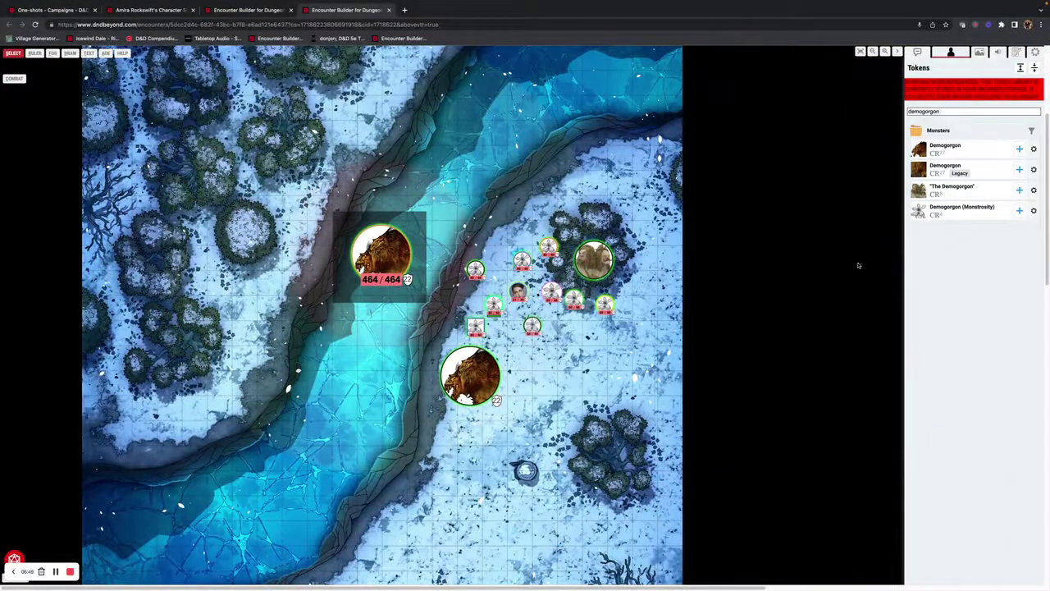
pyautogui.moveTo(533, 325); pyautogui.dragTo(504, 270)
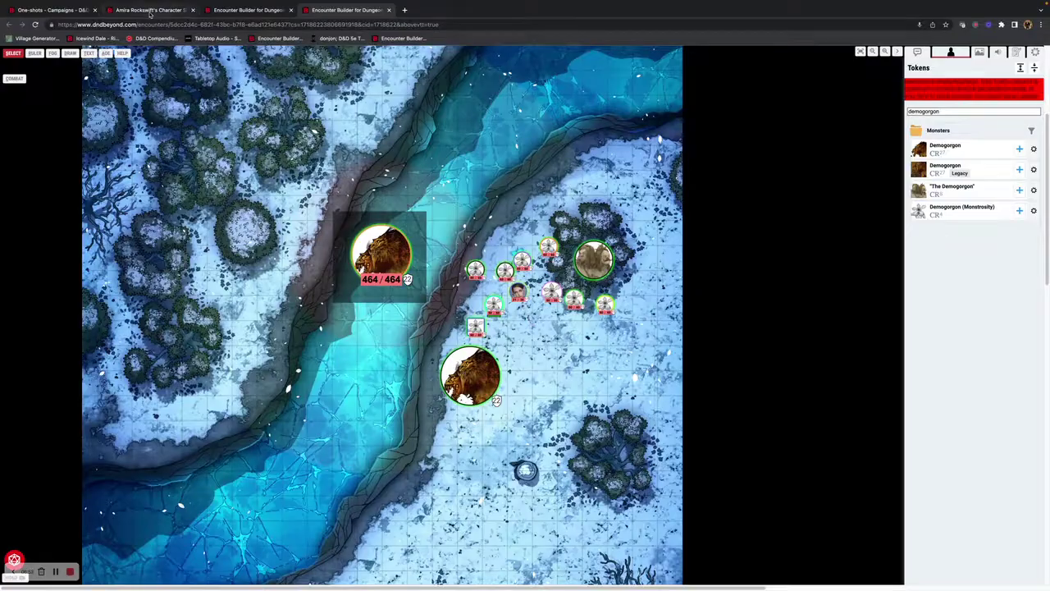
pyautogui.click(150, 11)
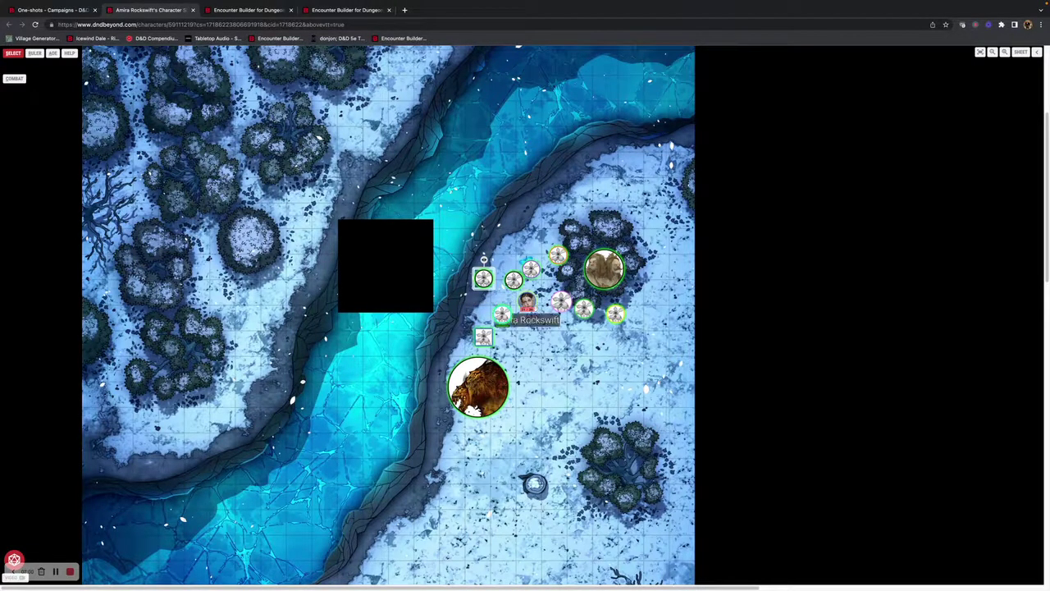
pyautogui.click(344, 12)
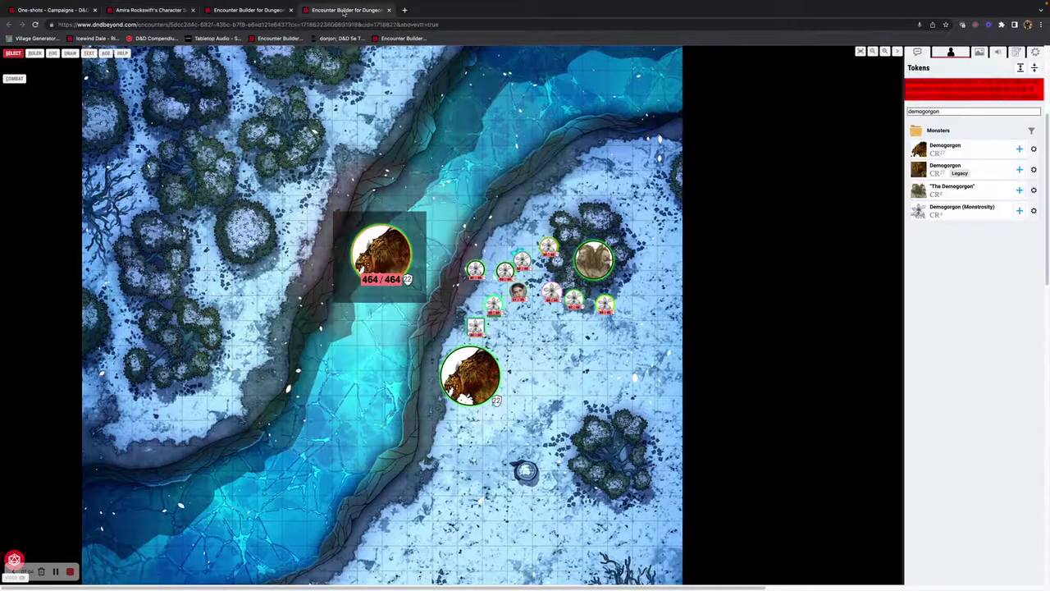
# Turn off the Show Name to Players default and compare the example tokens with Ignore Image Aspect Ratio on and off, leaving it off.
pyautogui.click(1025, 52)
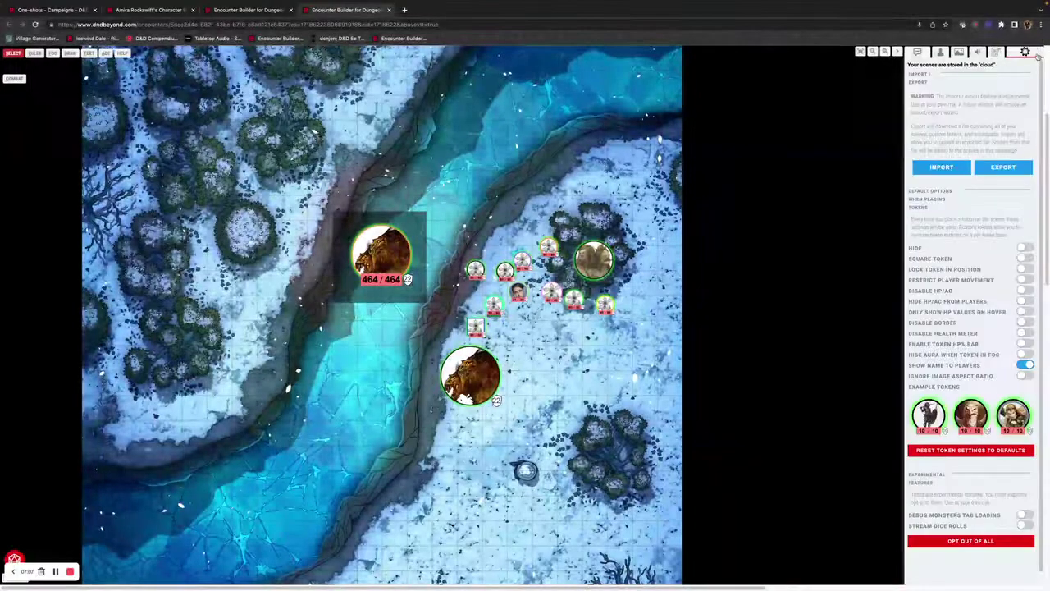
pyautogui.click(1026, 367)
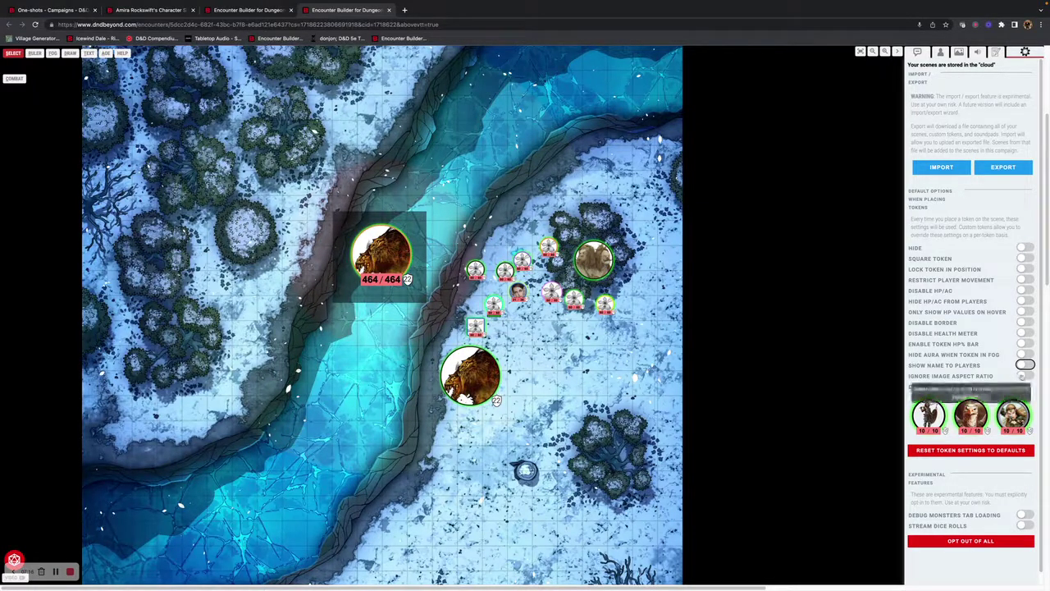
pyautogui.click(1023, 376)
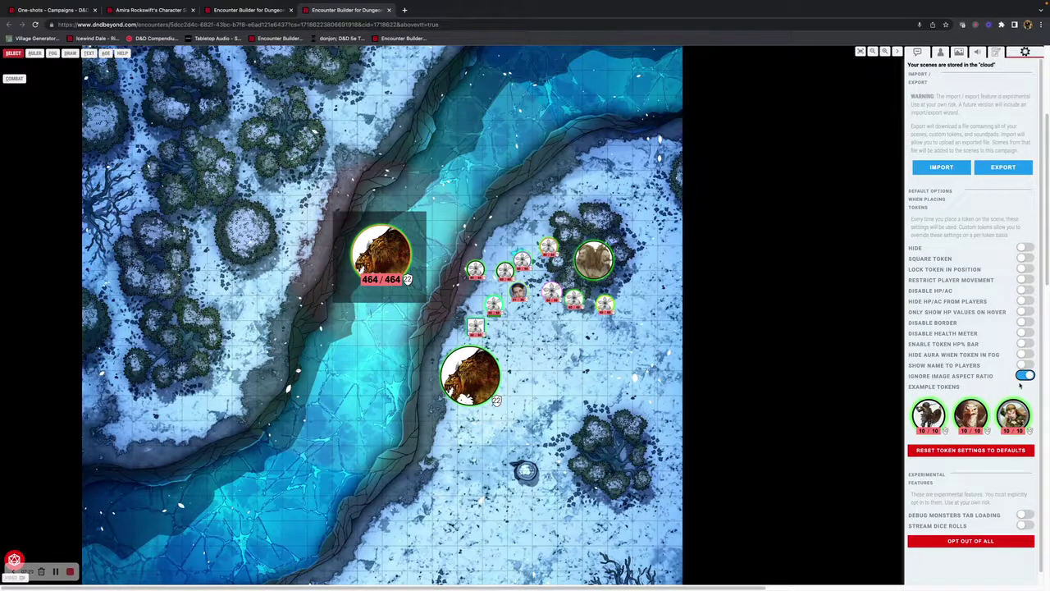
pyautogui.click(1026, 375)
pyautogui.click(1025, 376)
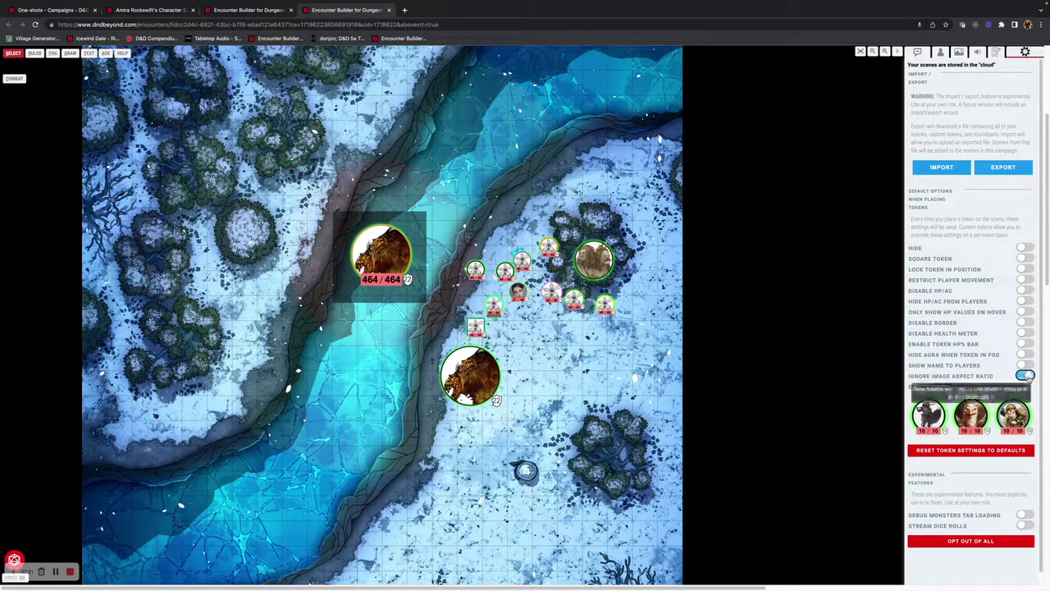
pyautogui.click(1026, 376)
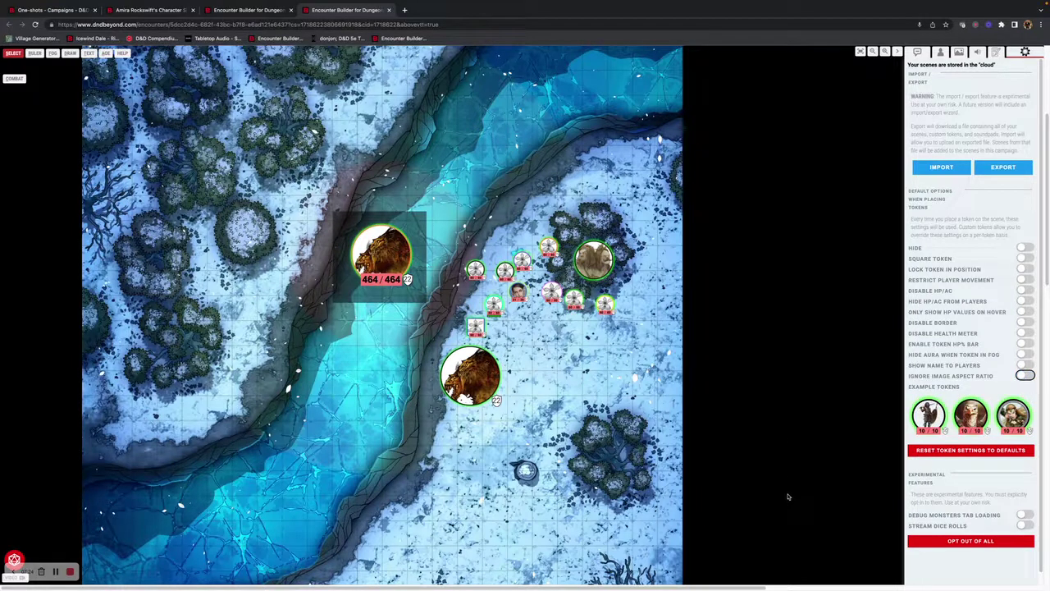